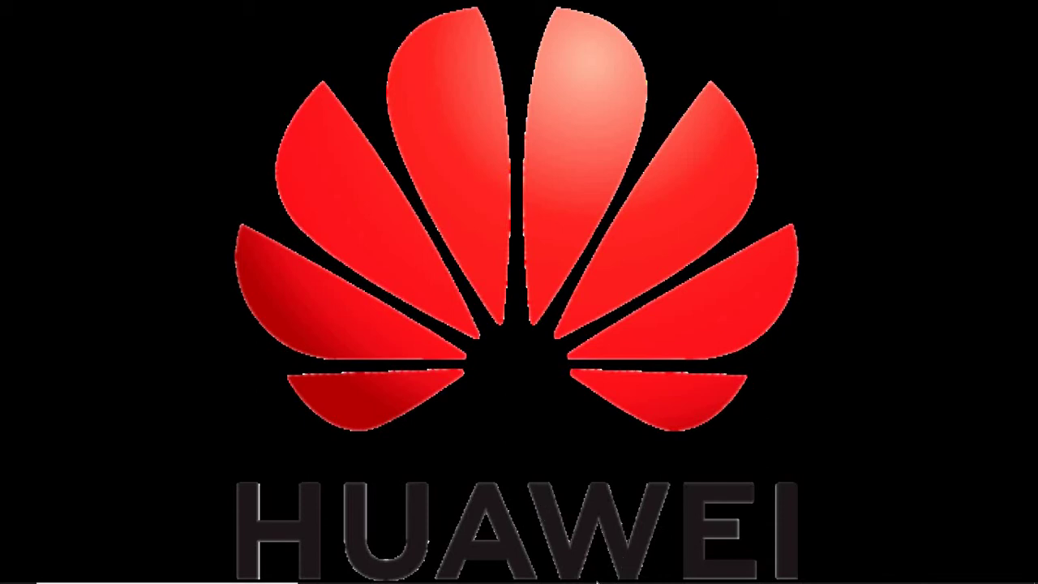
Switch to the dhcp presentation in PowerPoint and review its slides on allocation mechanisms, IP pools and DHCP address acquisition
click(540, 572)
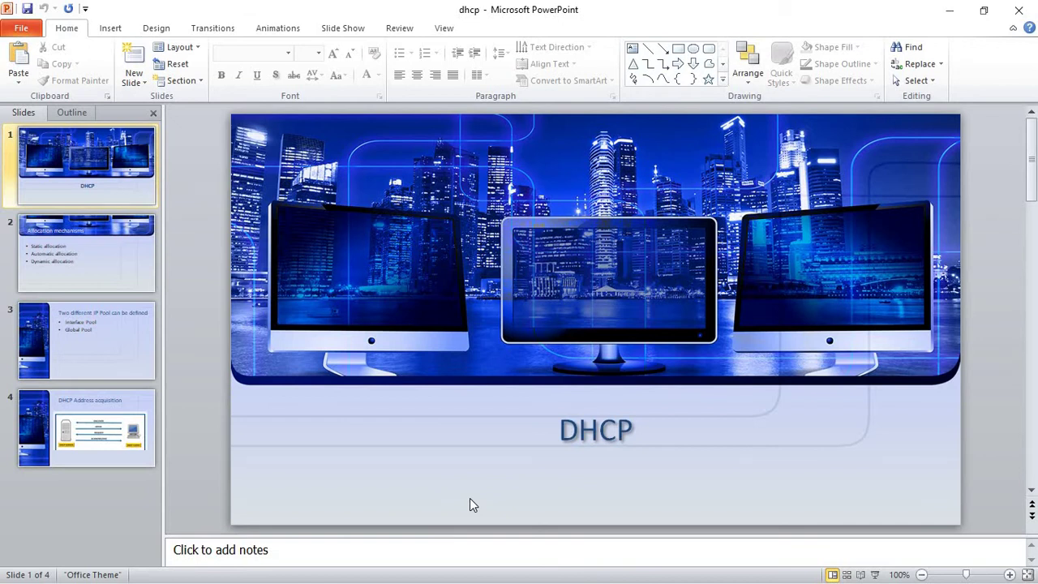
scroll(470, 498, down, 3)
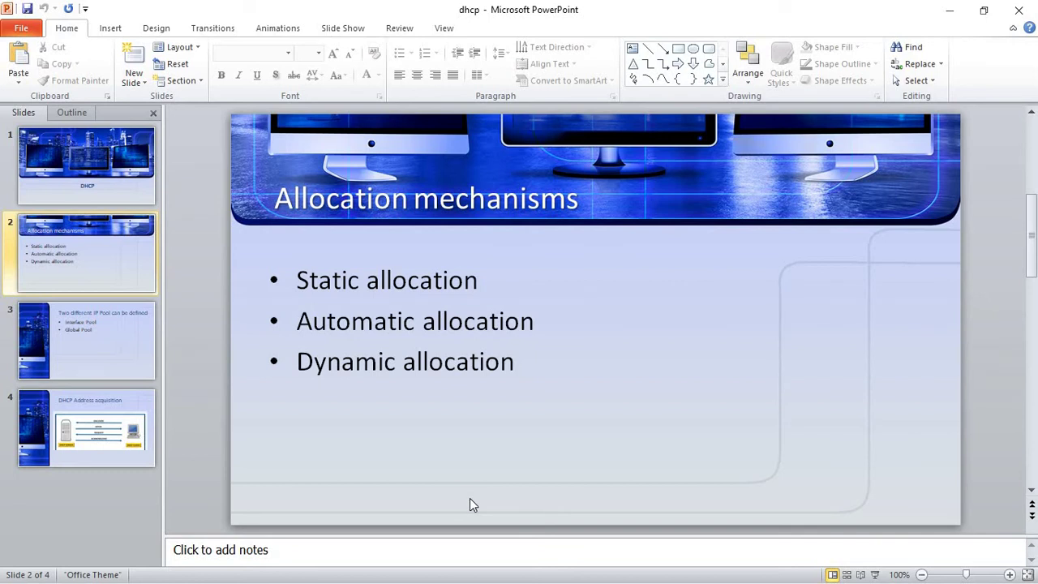
scroll(470, 498, down, 2)
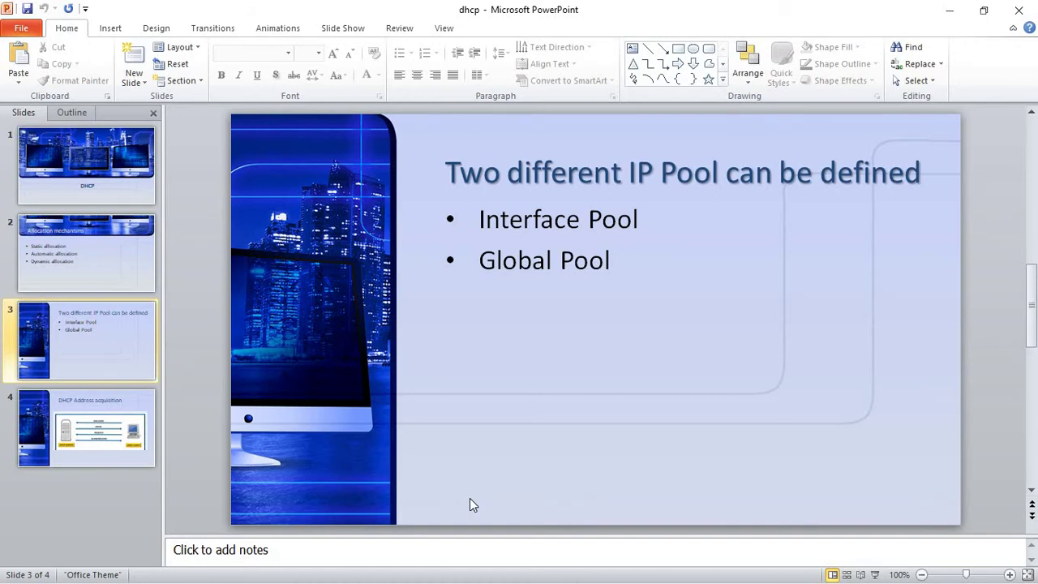
scroll(469, 498, down, 1)
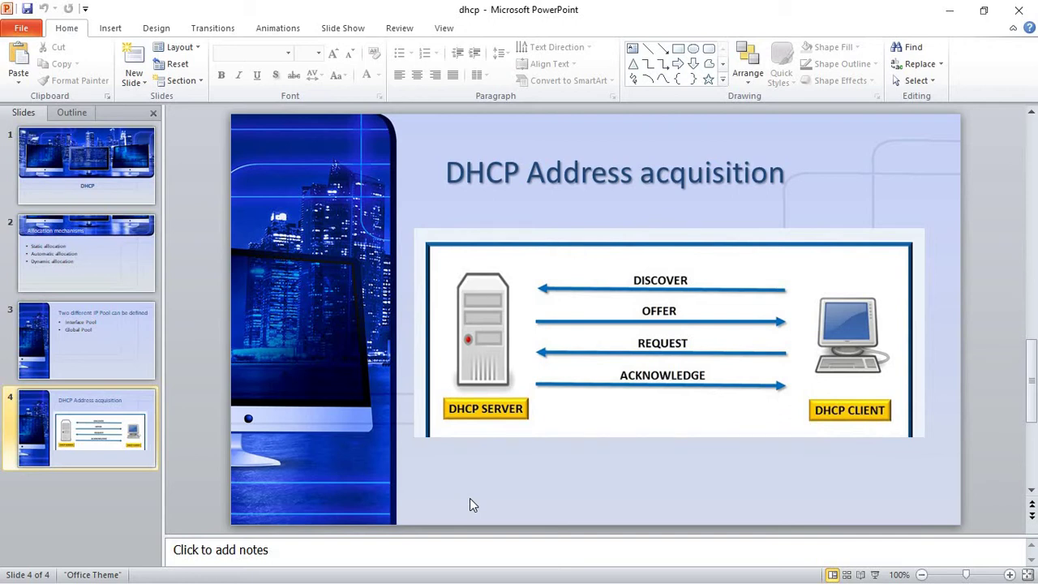
click(943, 10)
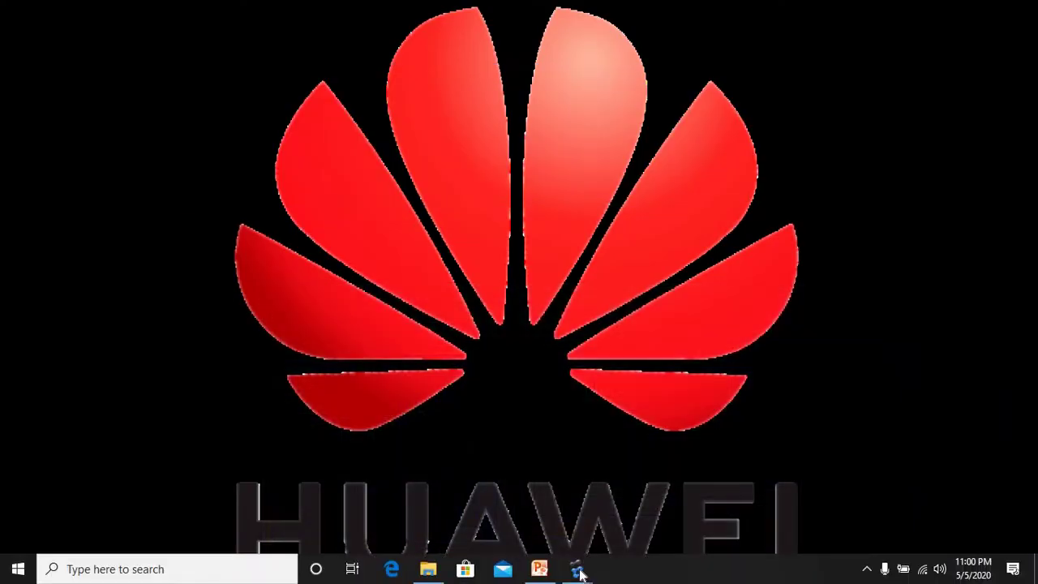
Switch to eNSP, open router AR1's console in a maximized window and wake the timed-out session
mouse_move(578, 573)
click(507, 494)
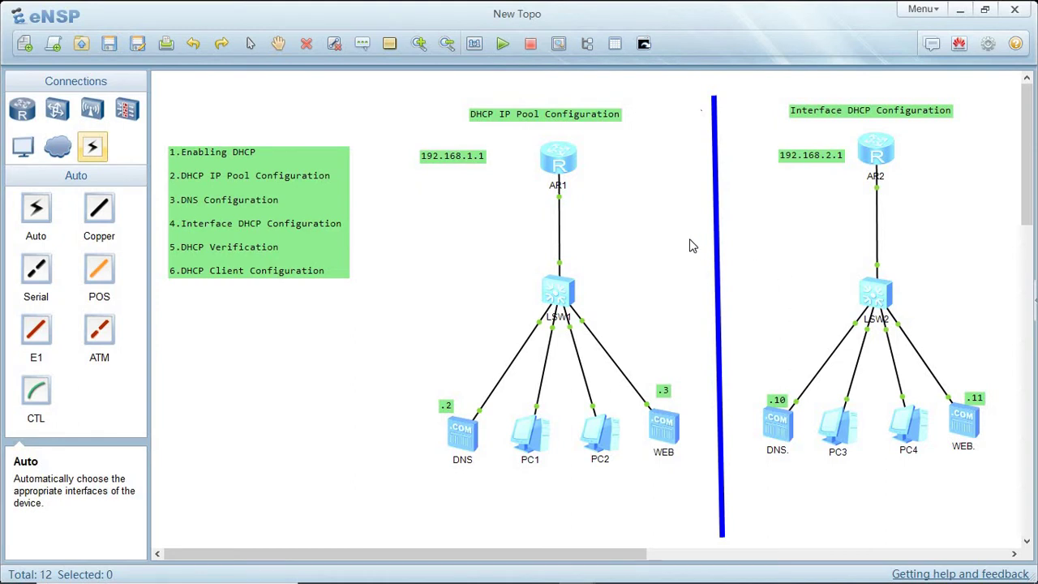
double_click(558, 159)
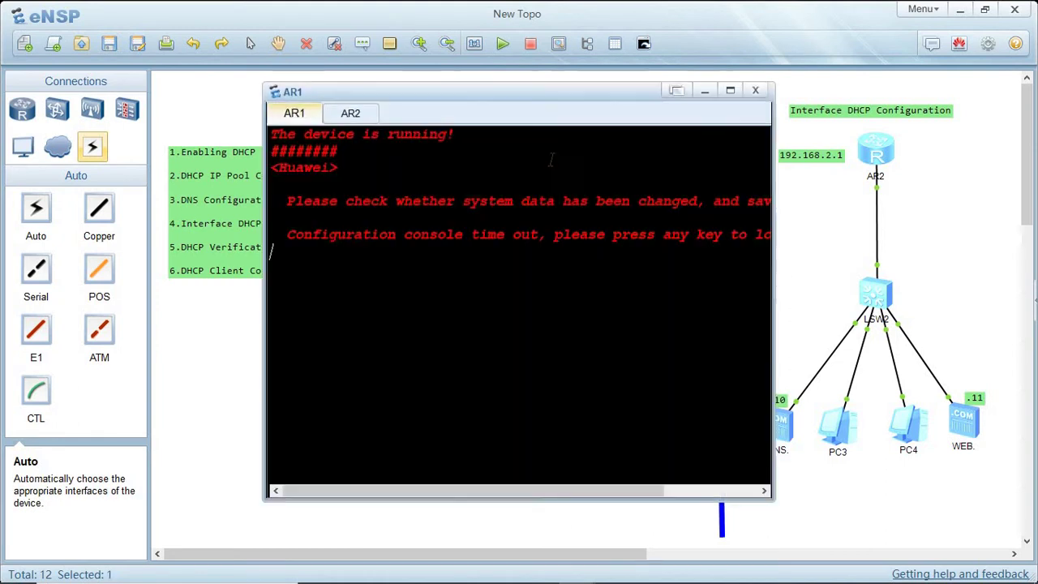
click(730, 90)
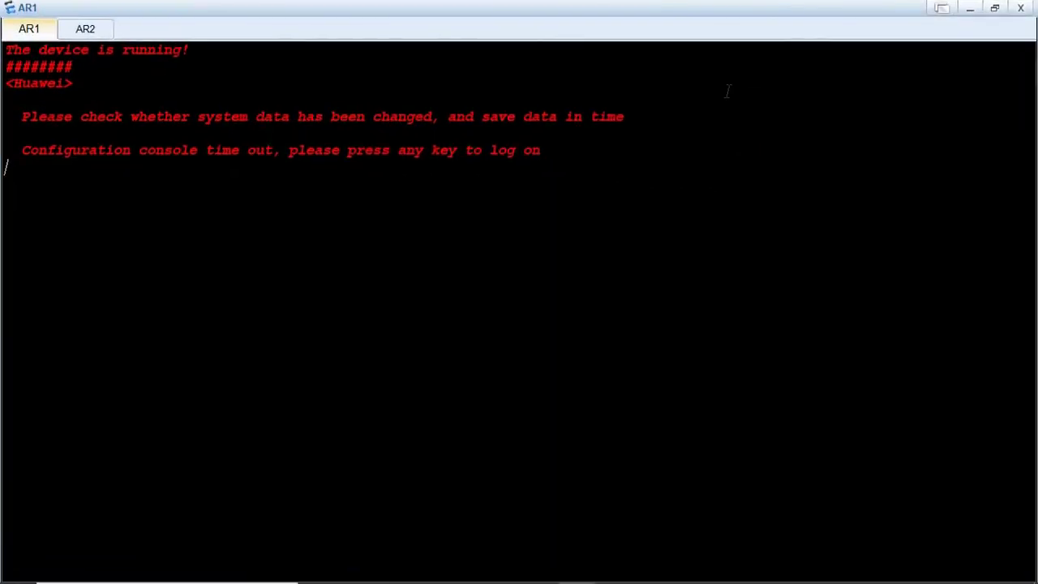
key(Return)
key(Return)
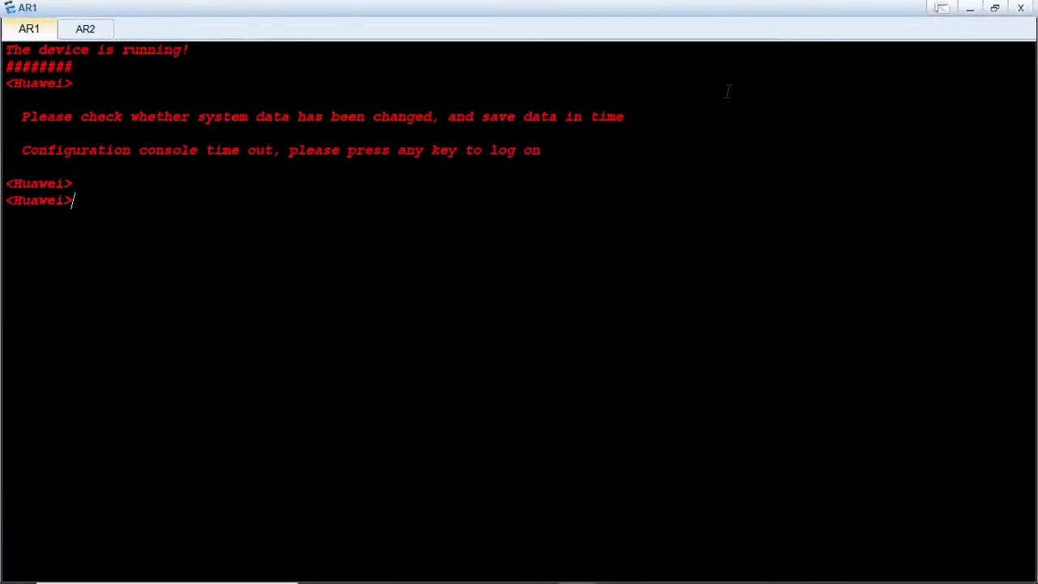
Enter system view on the AR1 router and set its system name to R1
text(sys)
key(Tab)
key(Return)
key(Return)
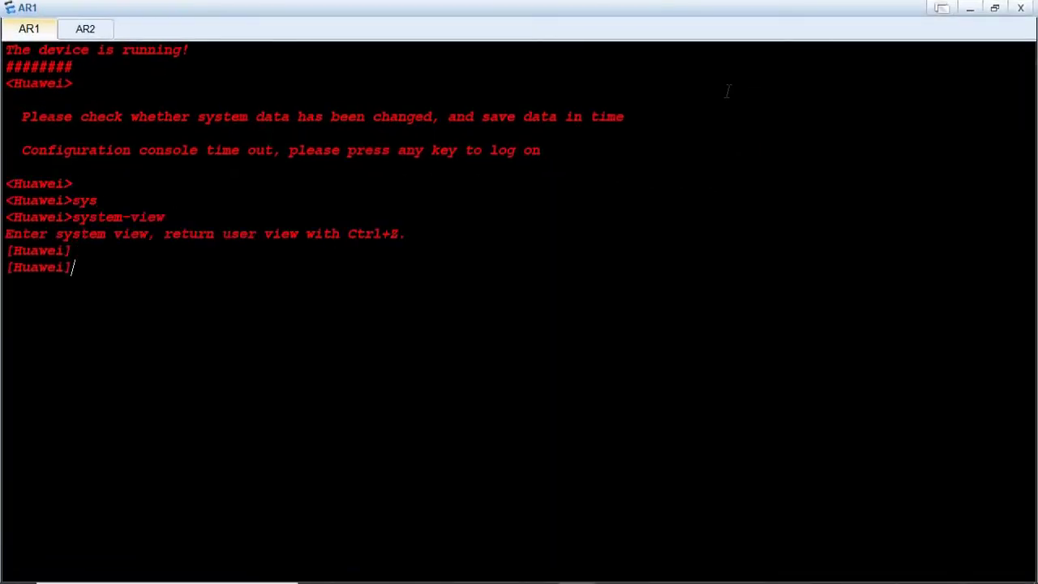
text(sy)
key(Tab)
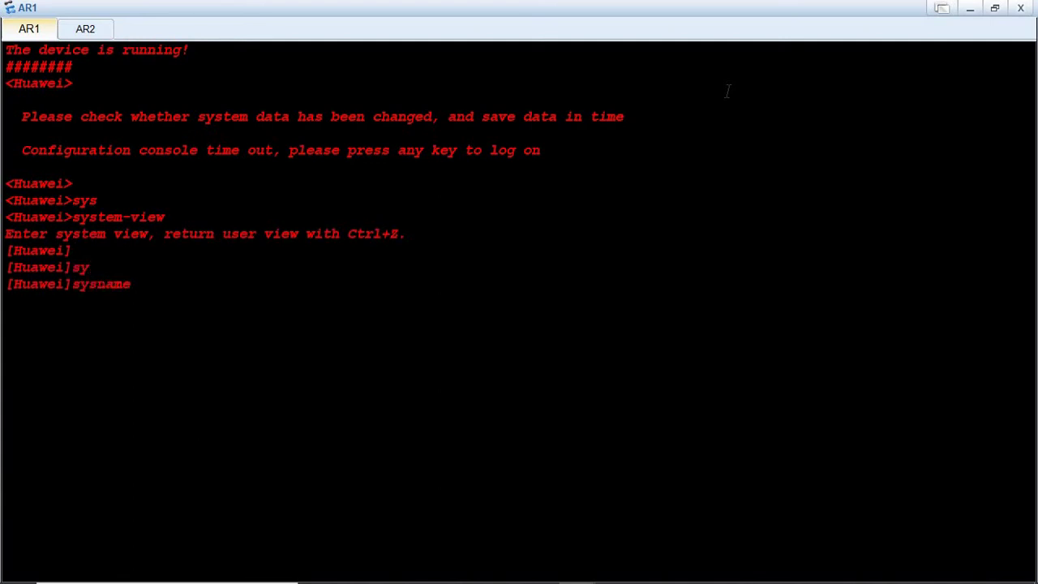
text(R1)
key(Return)
key(Return)
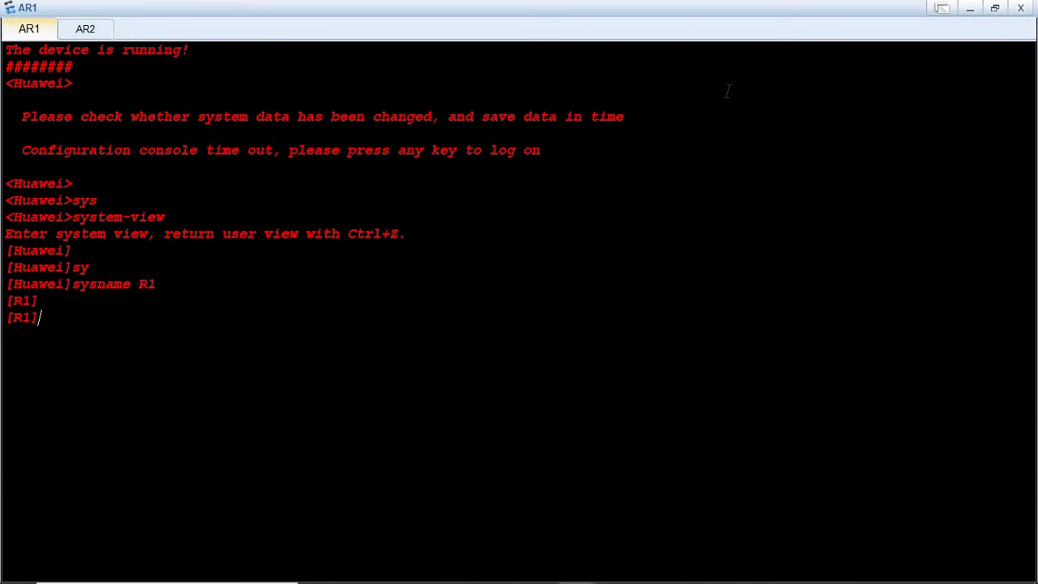
Enable the DHCP service on R1 with dhcp enable
text(dhcp enable)
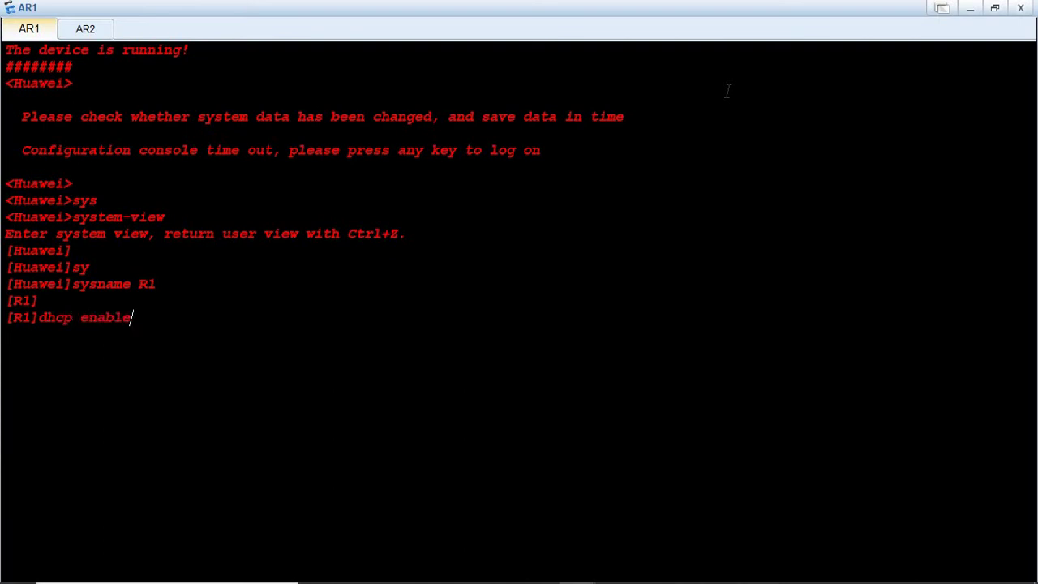
key(Return)
key(Return)
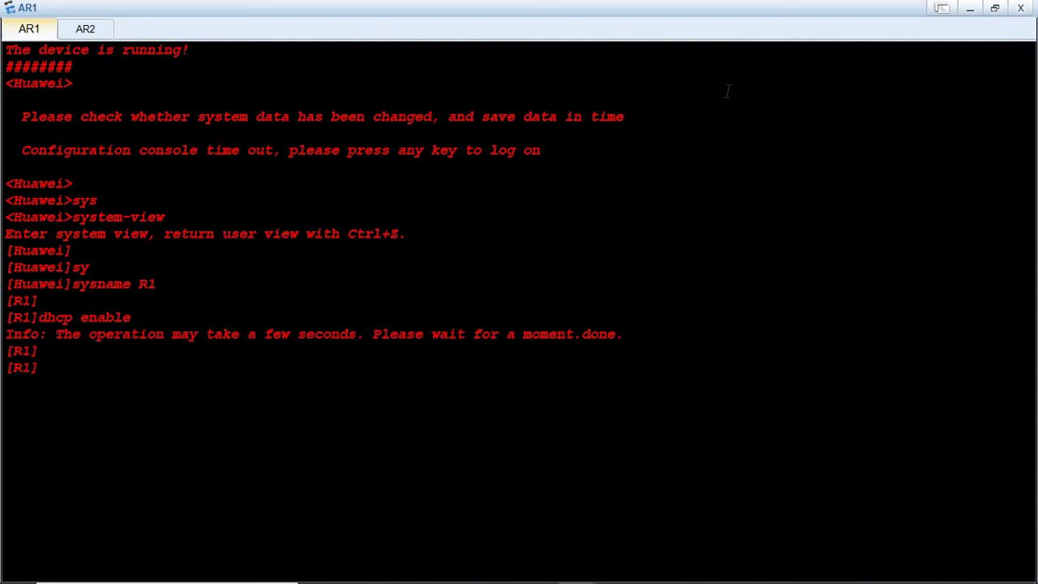
Look up the ip pool syntax and try to create an IP pool named LAN)USERS
text(ip pool ?)
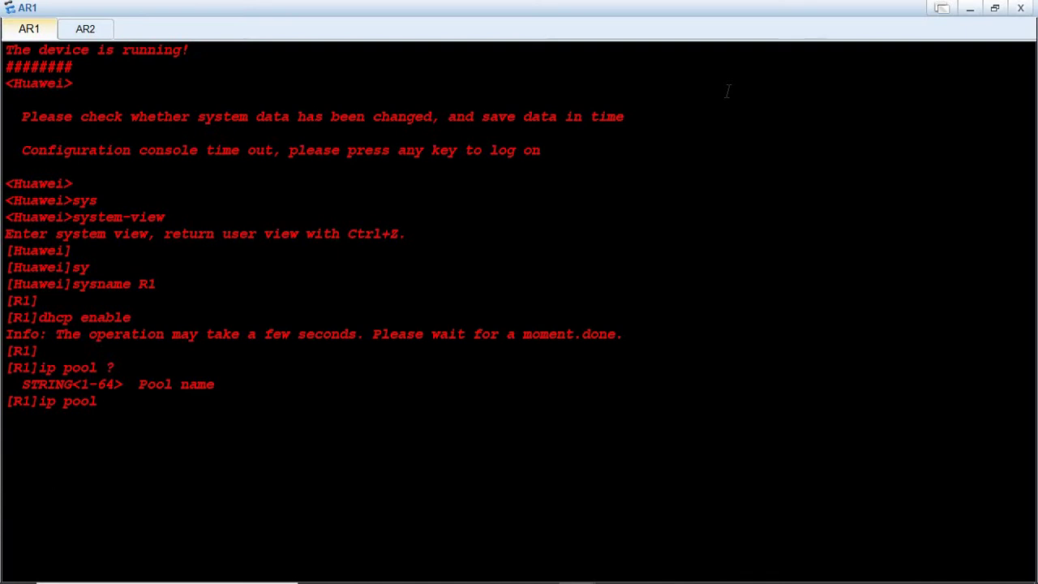
text(LAN)
text()USERS)
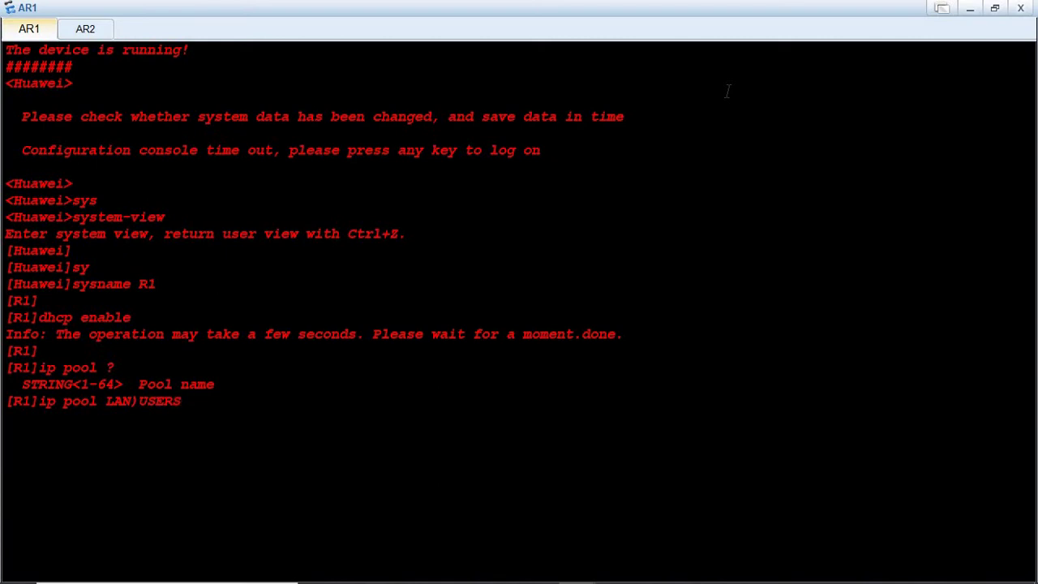
key(Return)
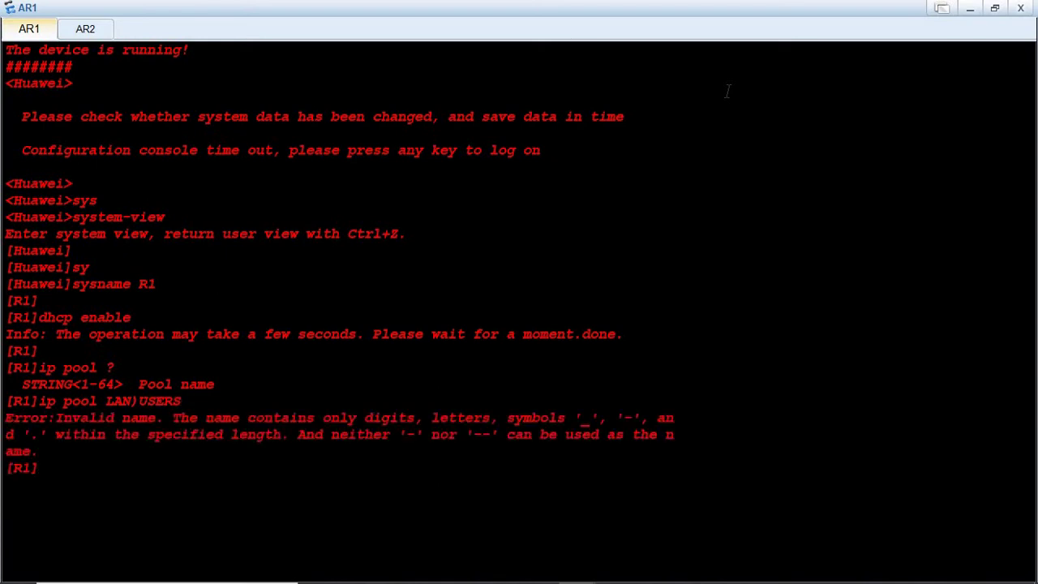
Reuse the previous ip pool command with the corrected name LAN_USERS to create the address pool
key(Up)
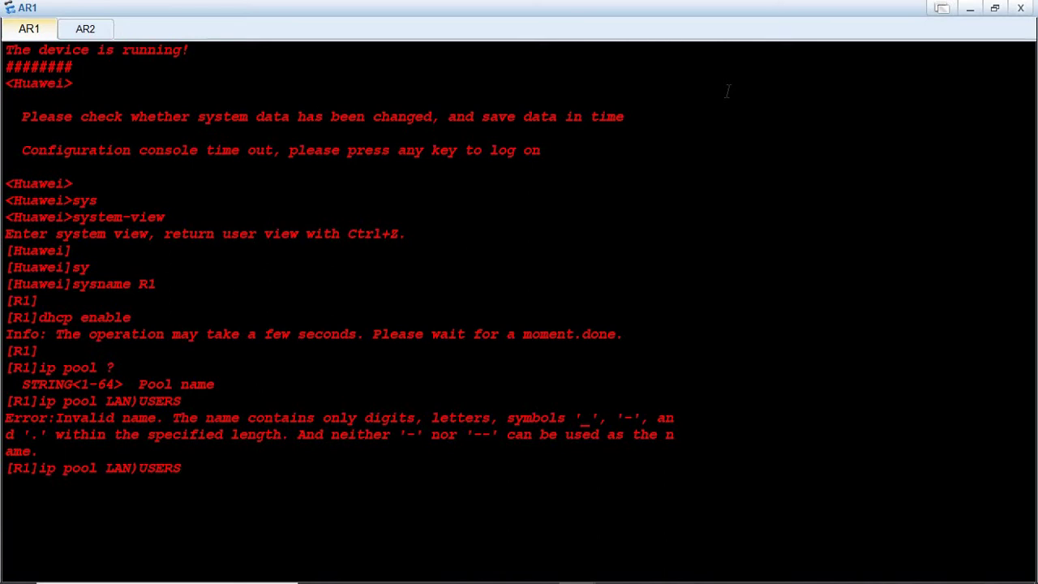
key(Left)
key(Left)
key(Left)
key(Left)
key(Left)
key(BackSpace)
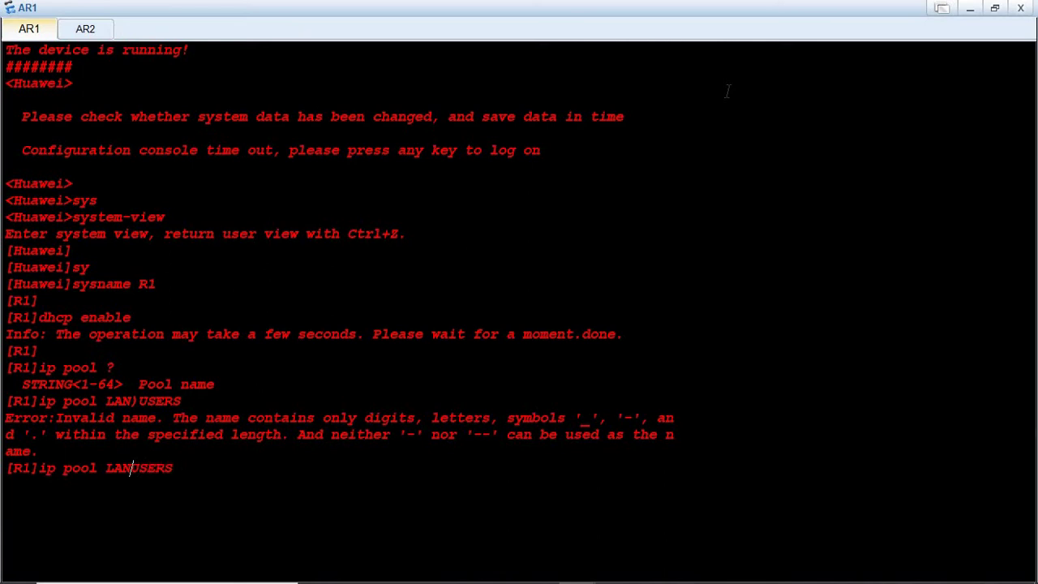
text(_)
key(Right)
key(Right)
key(Right)
key(Right)
key(Right)
key(Return)
key(Return)
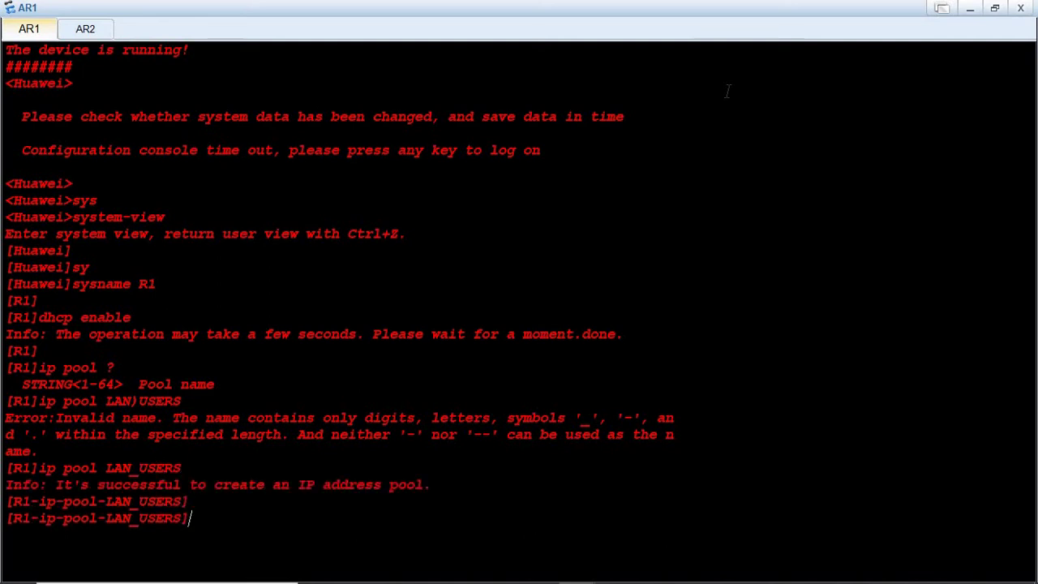
Check AR1's addressing in the topology and define the LAN_USERS pool's network as 192.168.1.0 with mask length 24
click(973, 8)
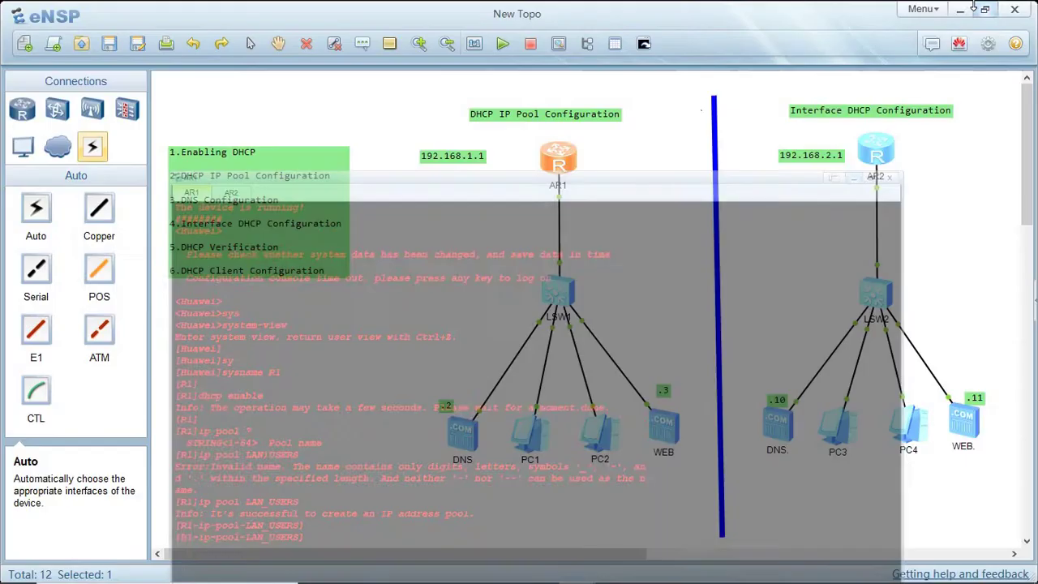
double_click(557, 167)
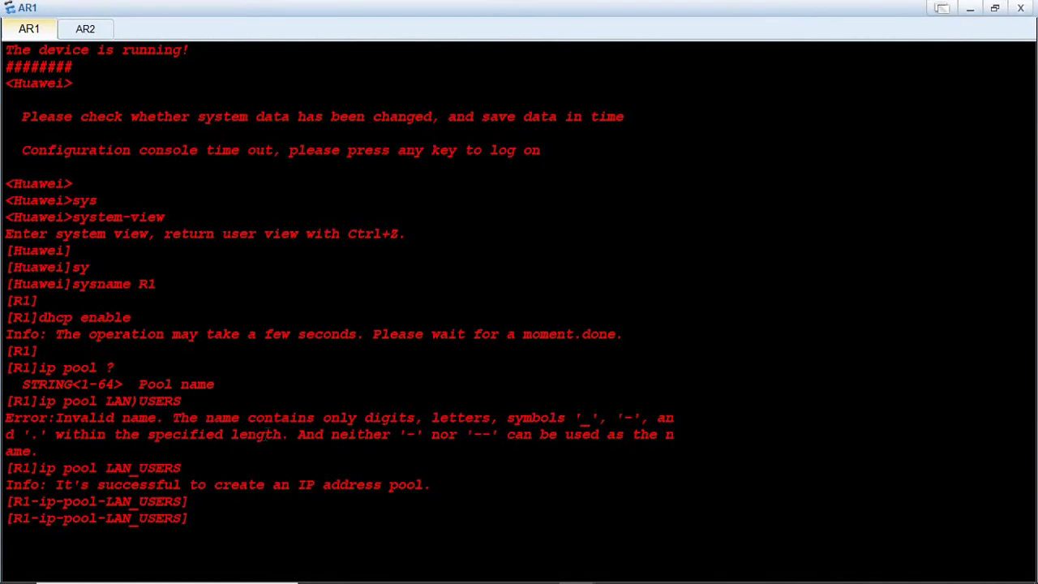
text(network 192.168)
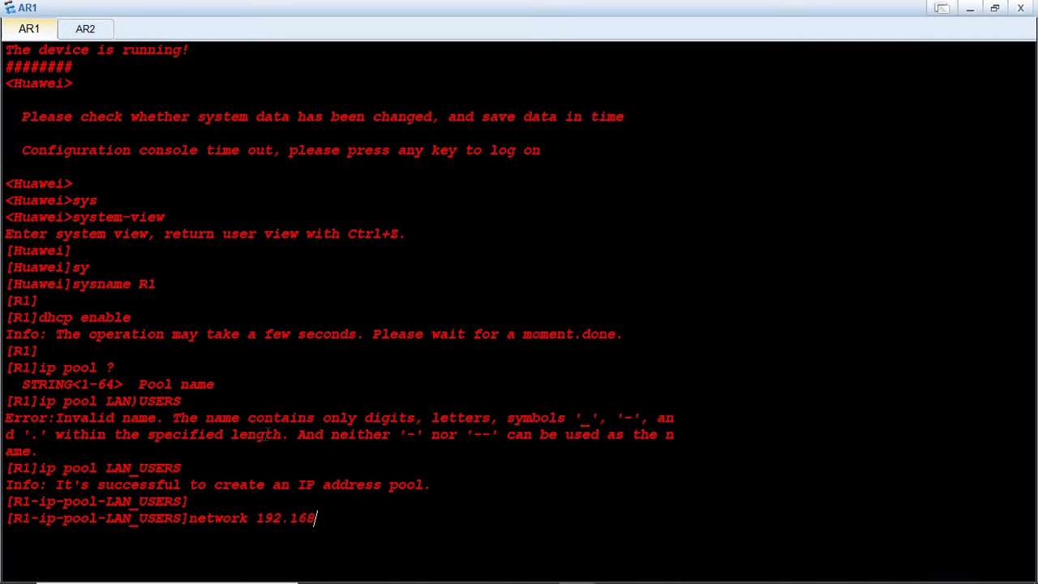
text(.1.0 mask ?)
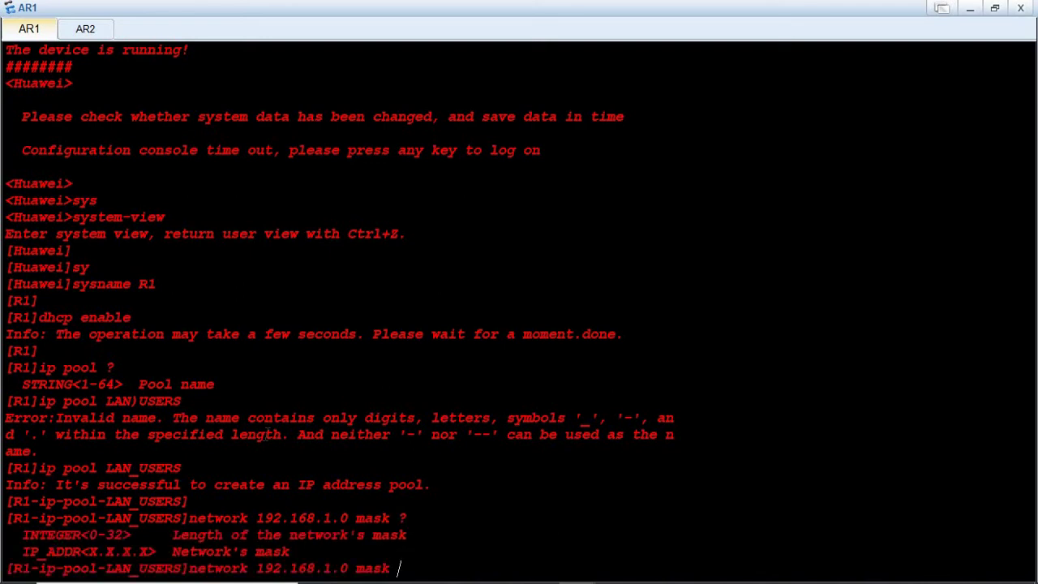
text(255.255.255.0)
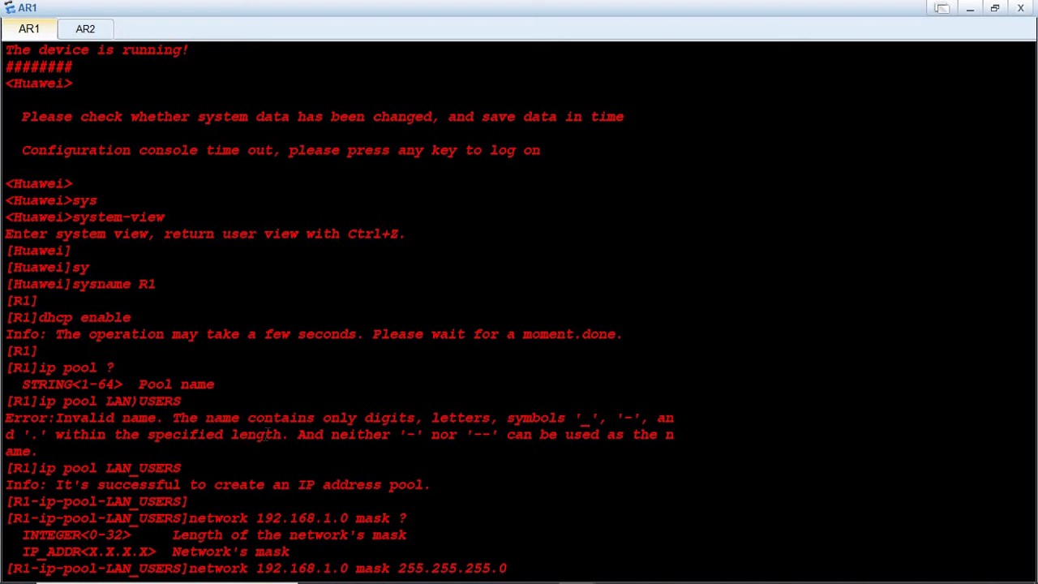
key(BackSpace)
key(BackSpace)
key(BackSpace)
key(BackSpace)
key(BackSpace)
key(BackSpace)
key(BackSpace)
key(BackSpace)
key(BackSpace)
key(BackSpace)
key(BackSpace)
key(BackSpace)
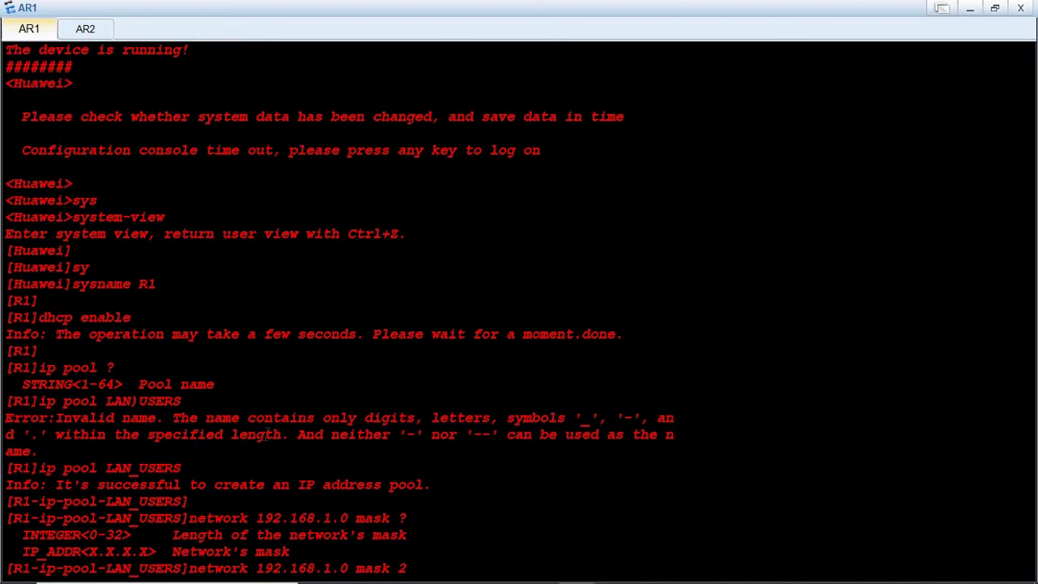
text(4)
key(Return)
key(Return)
key(Return)
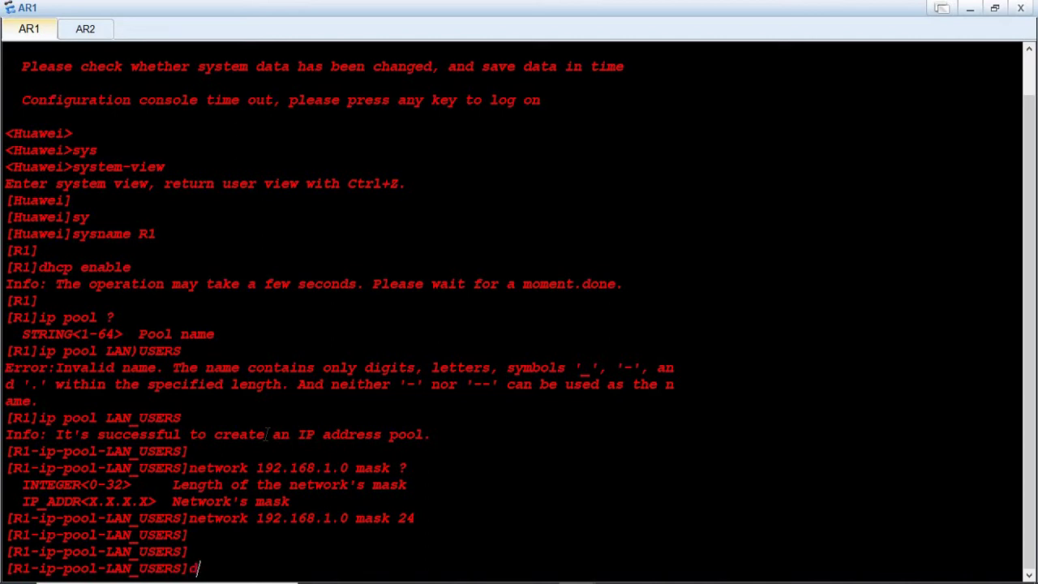
Set the LAN_USERS pool's gateway to 192.168.1.1 using gateway-list
text(gate)
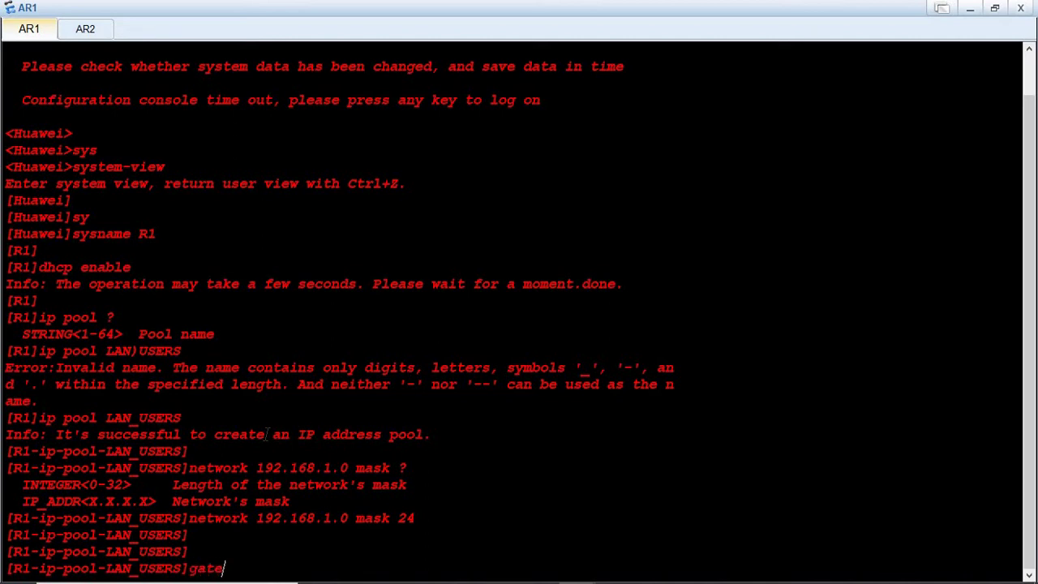
key(Tab)
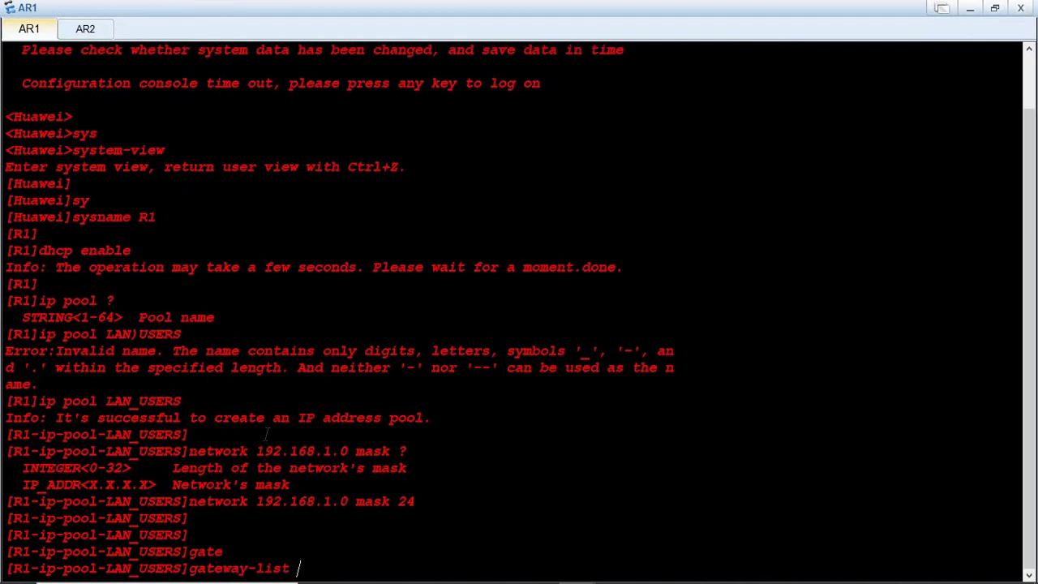
text(192.168.1.1)
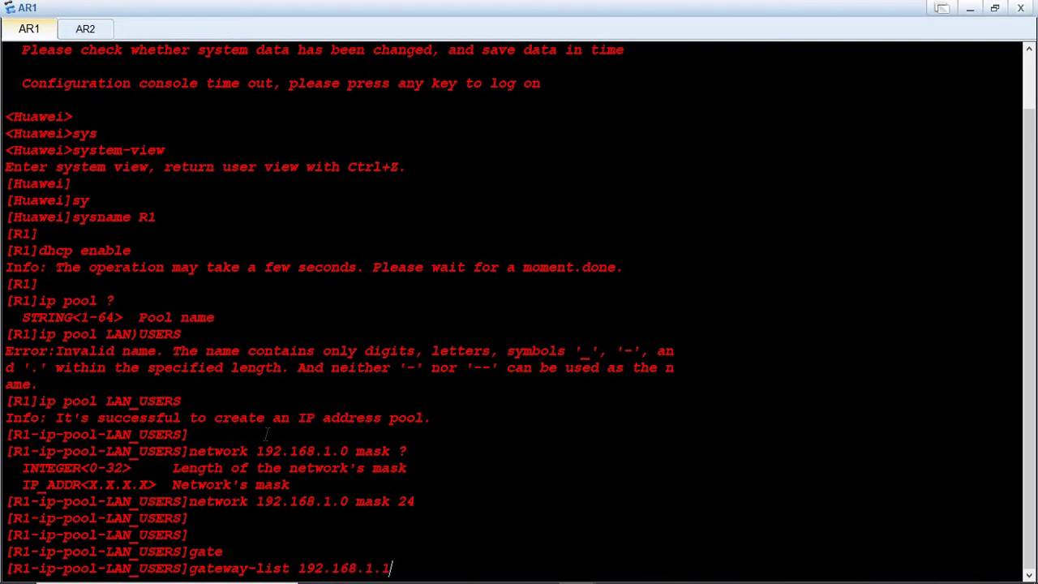
key(Return)
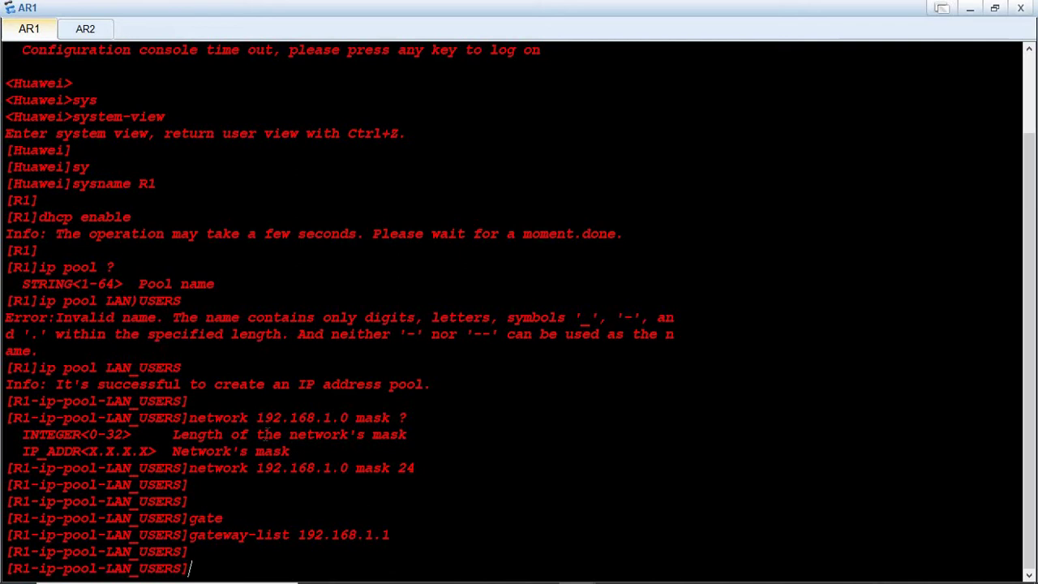
Set the LAN_USERS pool's DNS server to 8.8.8.8 using dns-list
text(dns)
key(Tab)
text(8.)
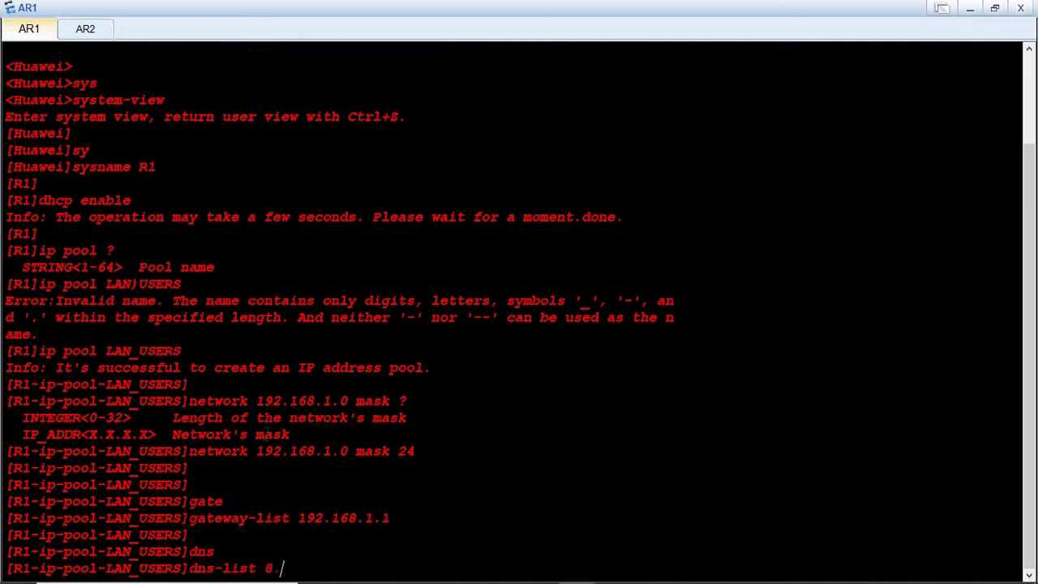
text(8.8.8)
key(Return)
key(Return)
key(Return)
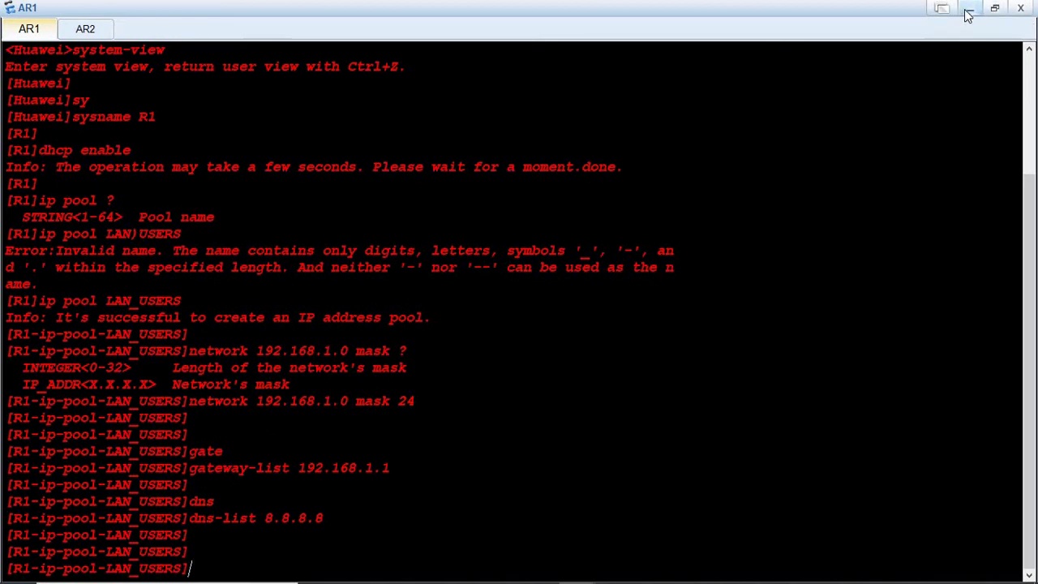
Check the servers' addresses in the topology, exclude 192.168.1.2 through 192.168.1.3 from the LAN_USERS pool, and return to AR1's system view
click(968, 16)
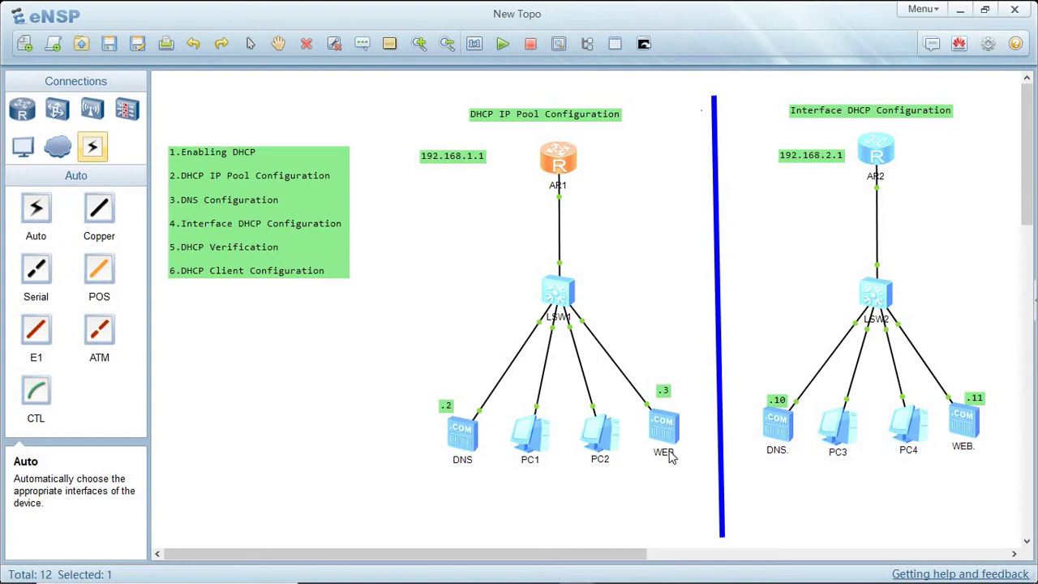
double_click(562, 159)
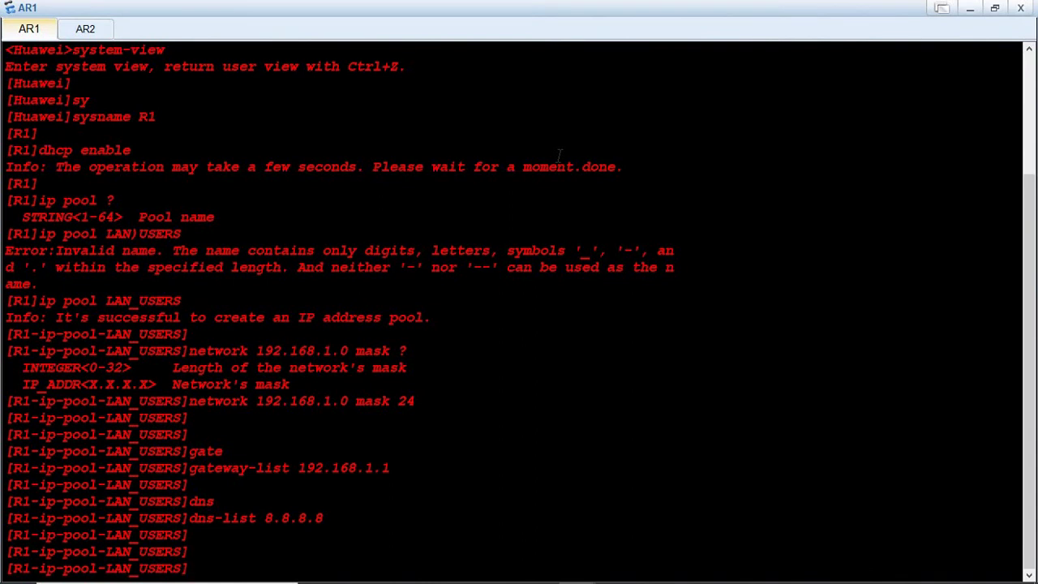
text(ex)
key(Tab)
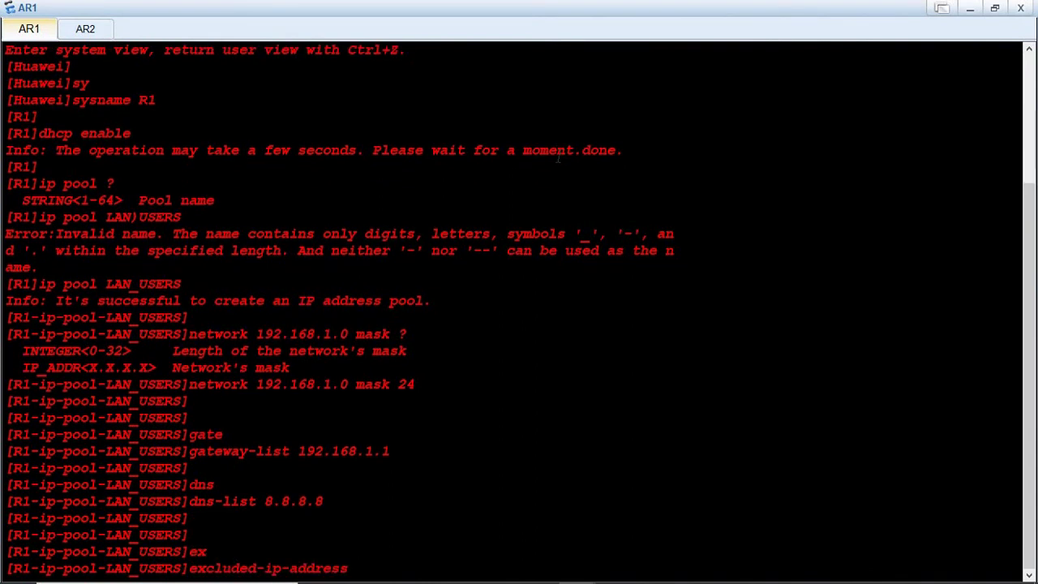
text(192.168.1.2 )
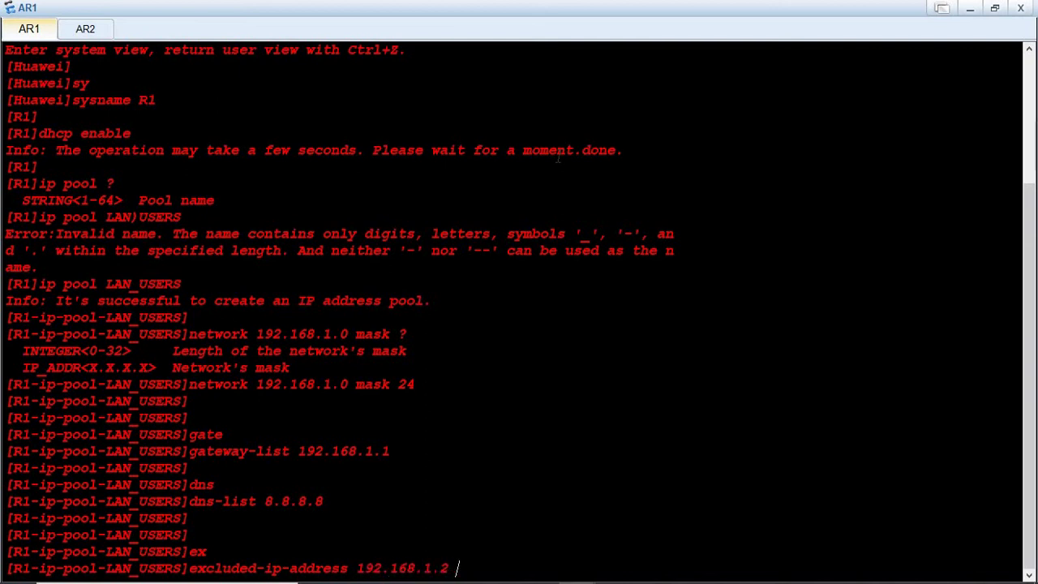
text(192.168.1.3)
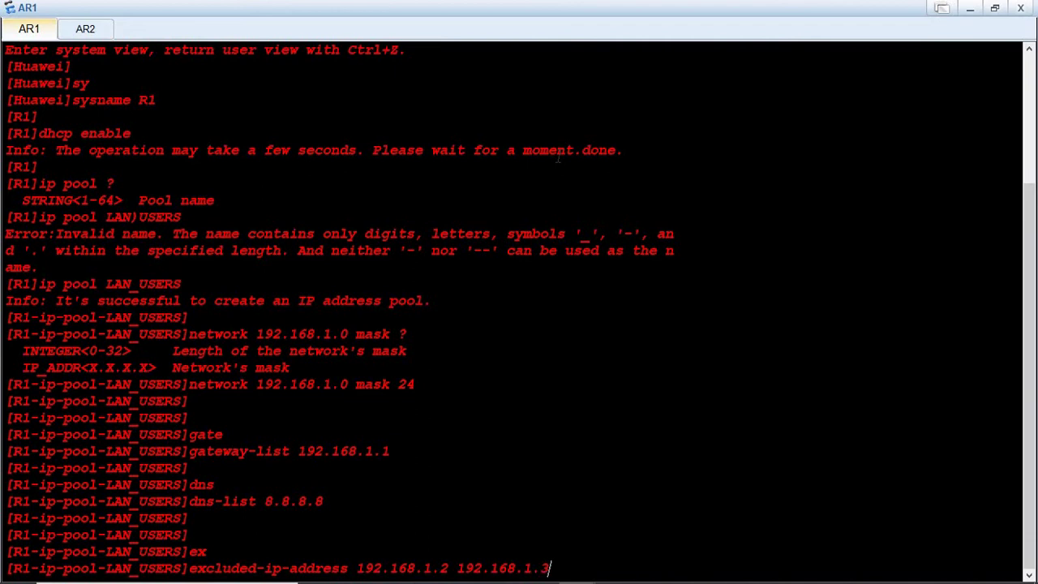
key(Return)
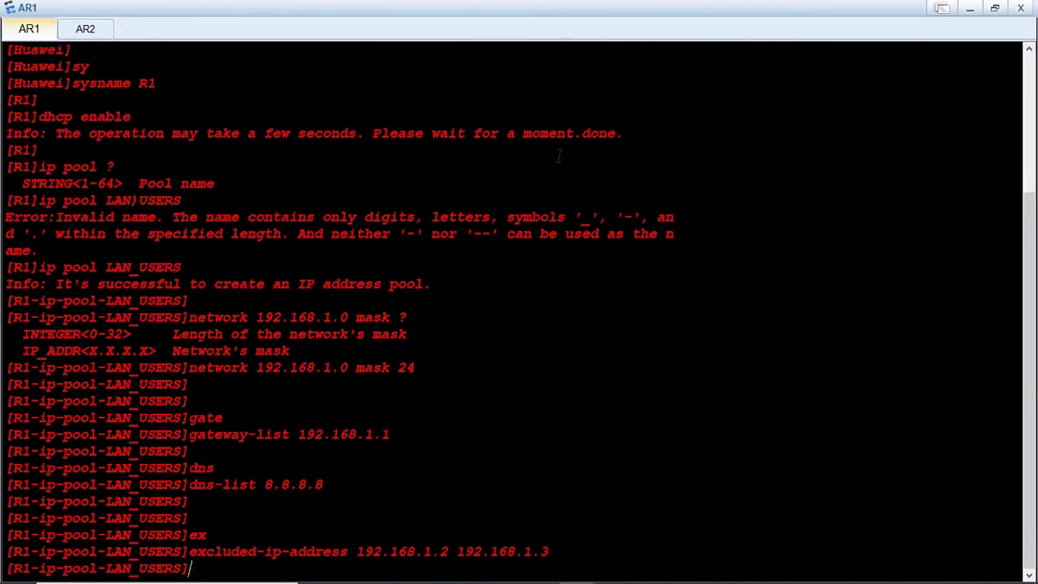
key(Return)
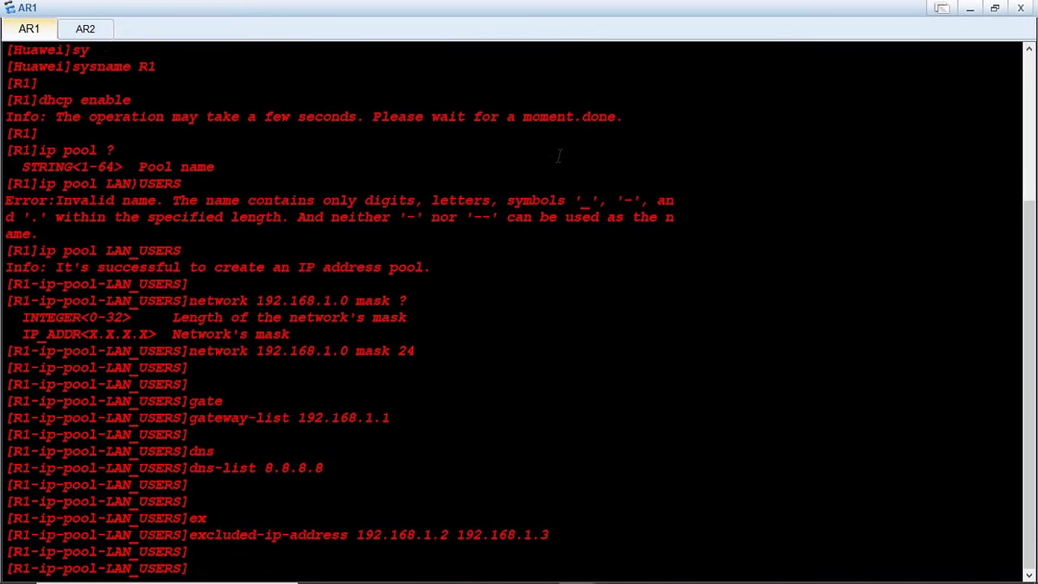
text(q)
key(Return)
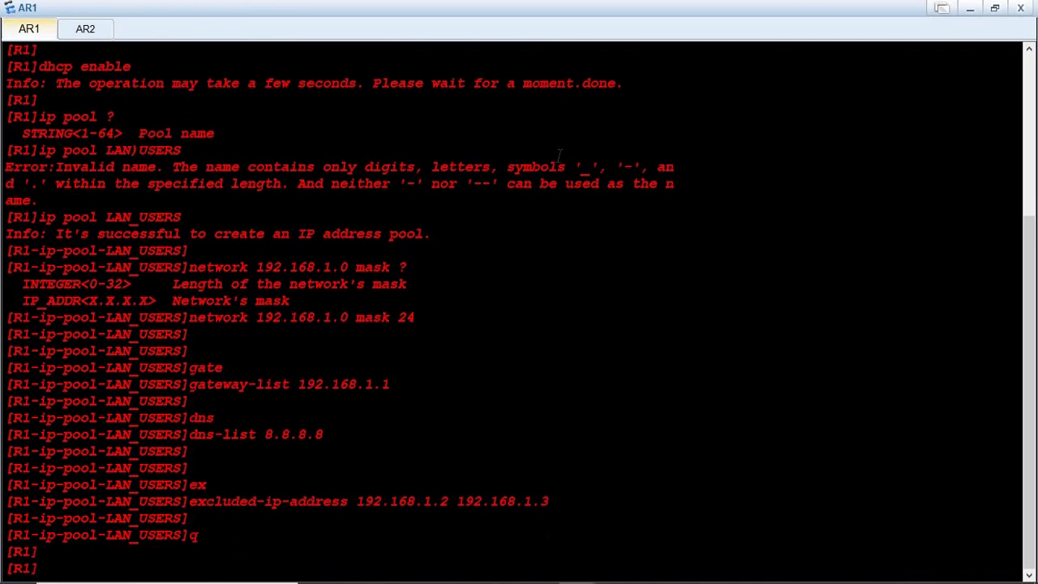
Identify AR1's port toward LSW1 and assign IP address 192.168.1.1 with mask length 24 to interface GigabitEthernet 0/0/0
text(int)
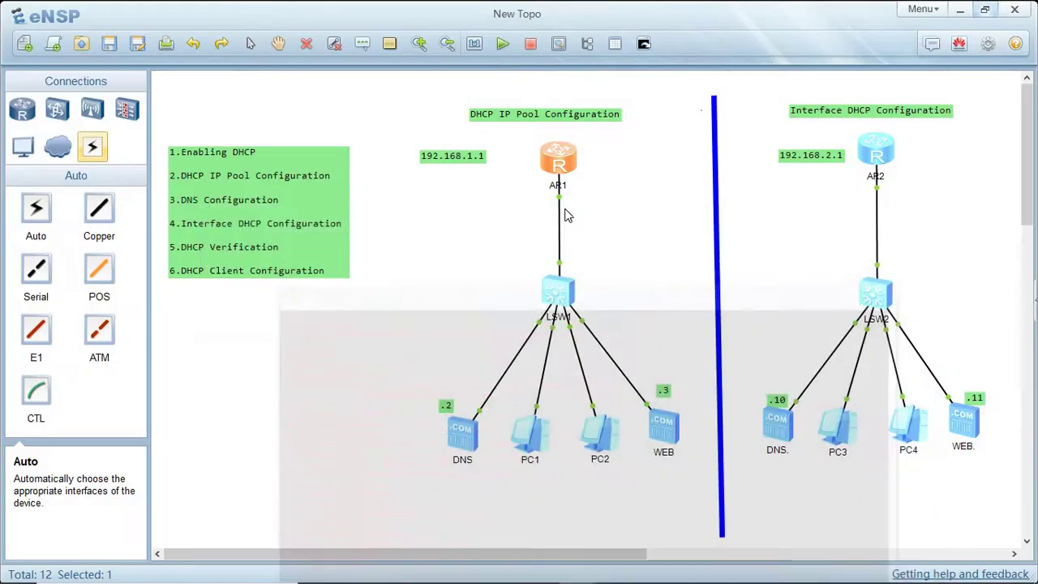
mouse_move(565, 198)
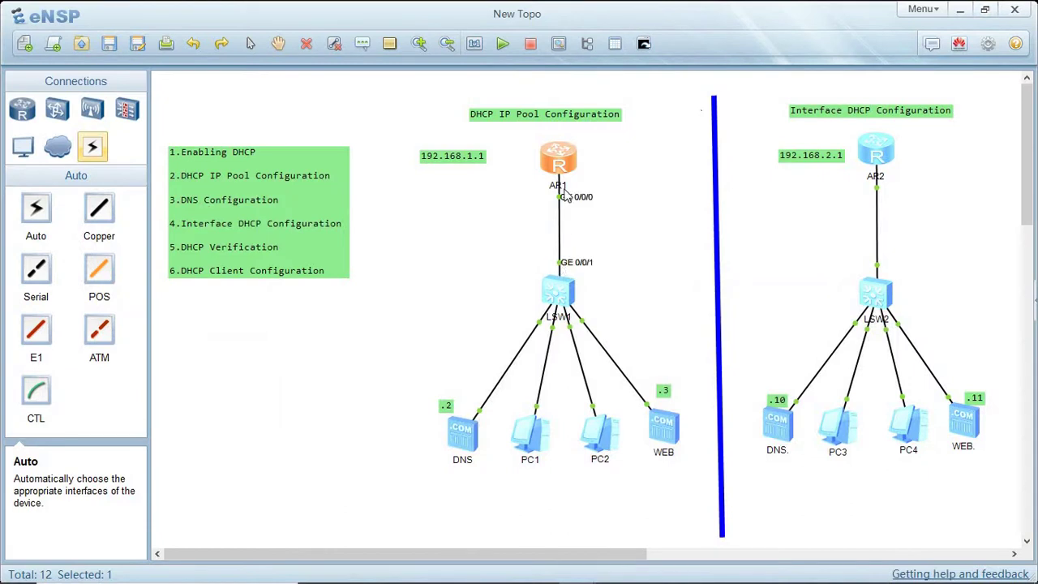
double_click(558, 157)
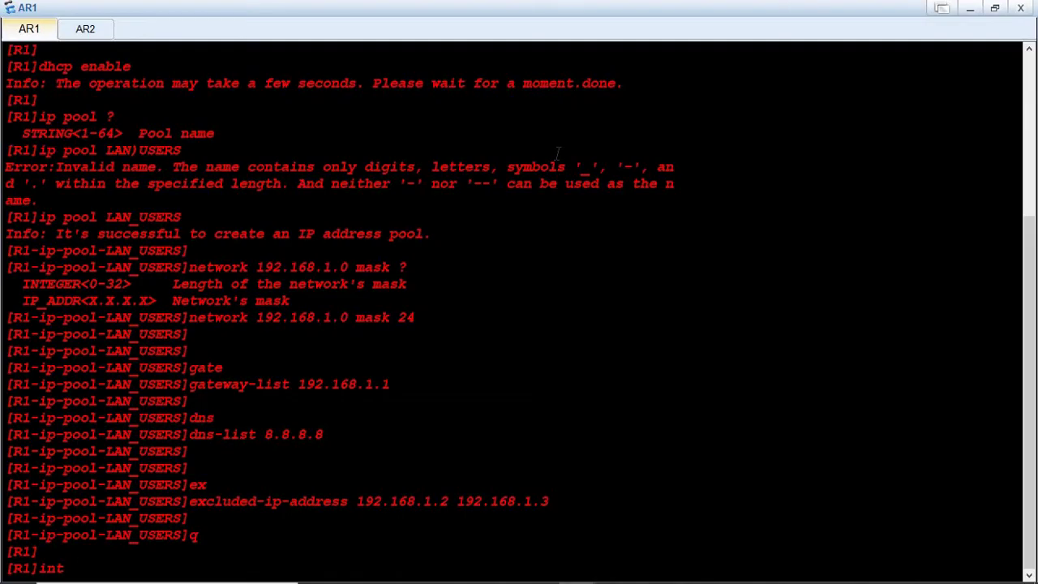
text(gi)
key(Tab)
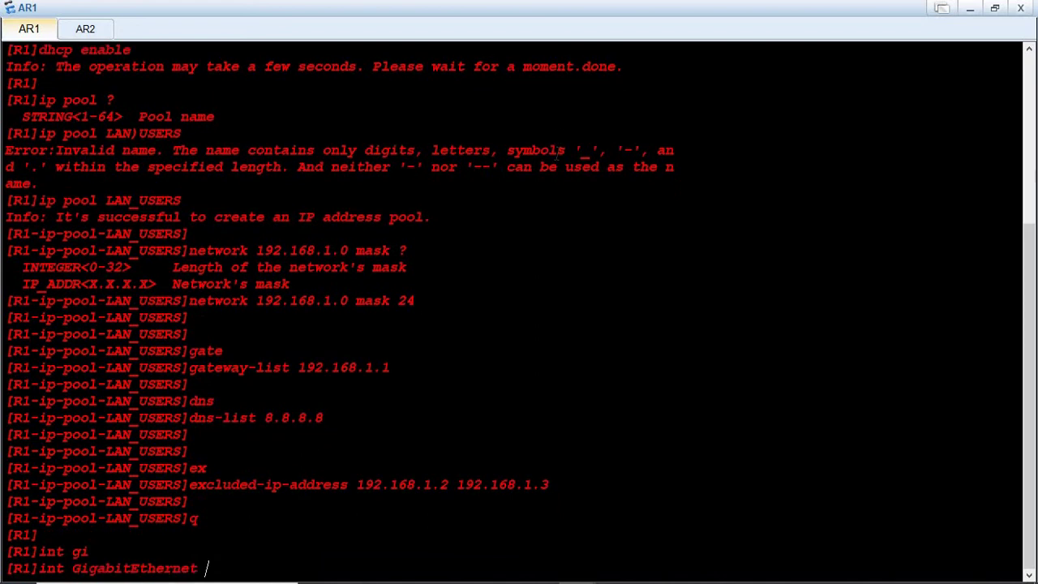
text(0/0/0)
key(Return)
key(Return)
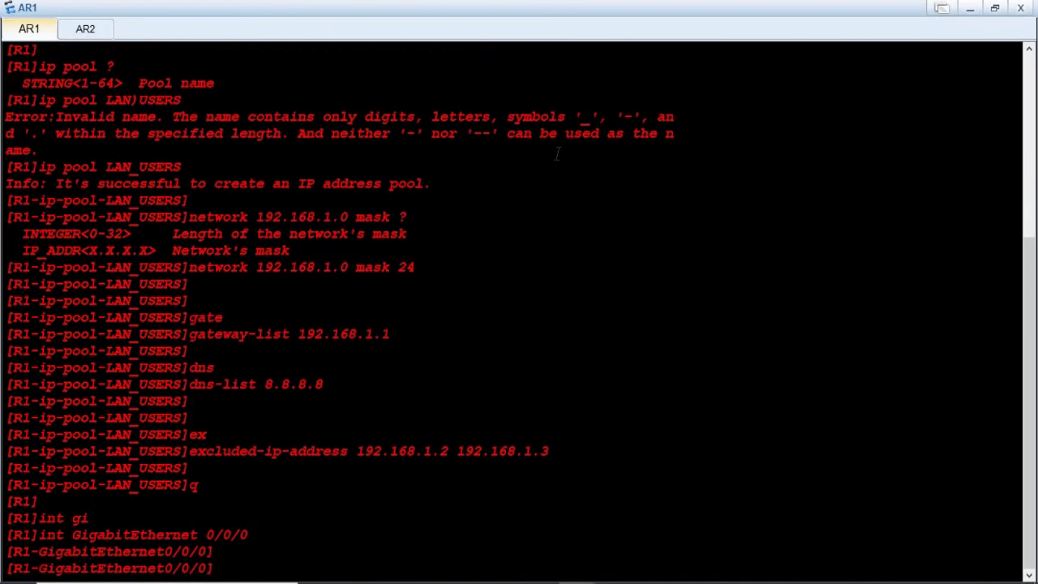
text(ip add 192.168)
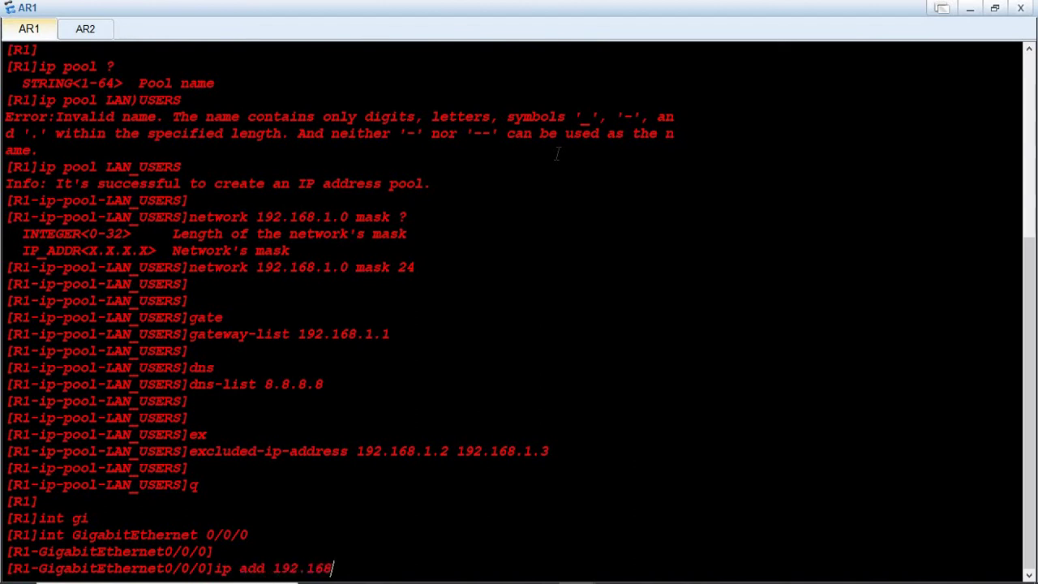
text(.1.1 24)
key(Return)
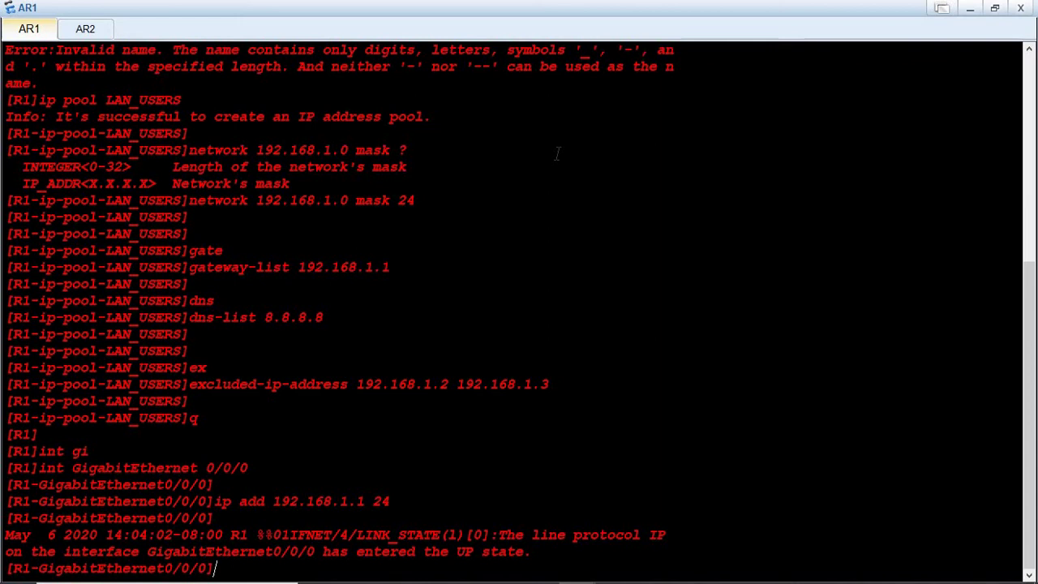
Enable global-pool address allocation on GigabitEthernet 0/0/0 with the command dhcp select global
text(dhcp)
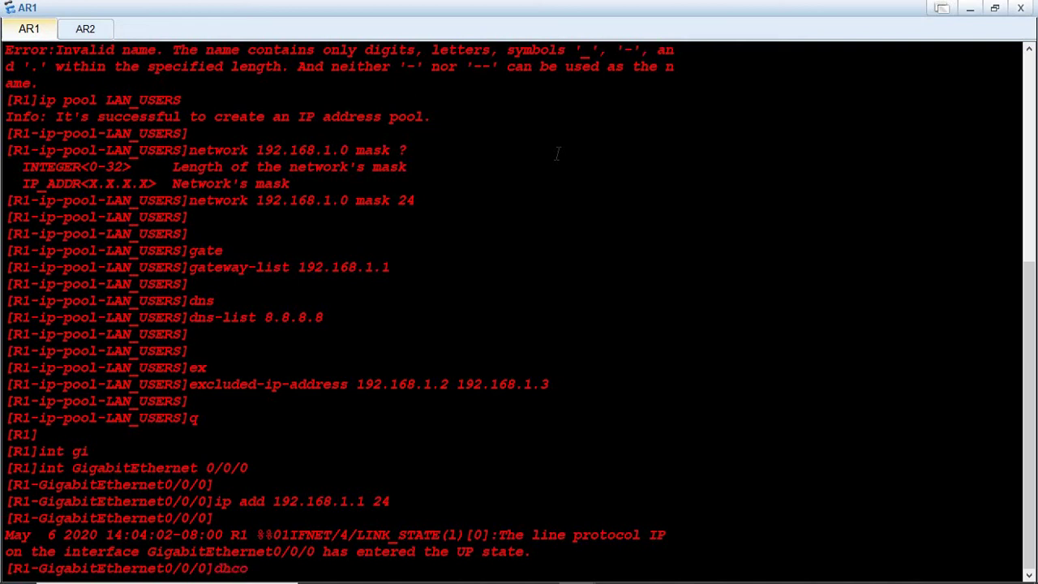
key(BackSpace)
text(p select glo)
key(Tab)
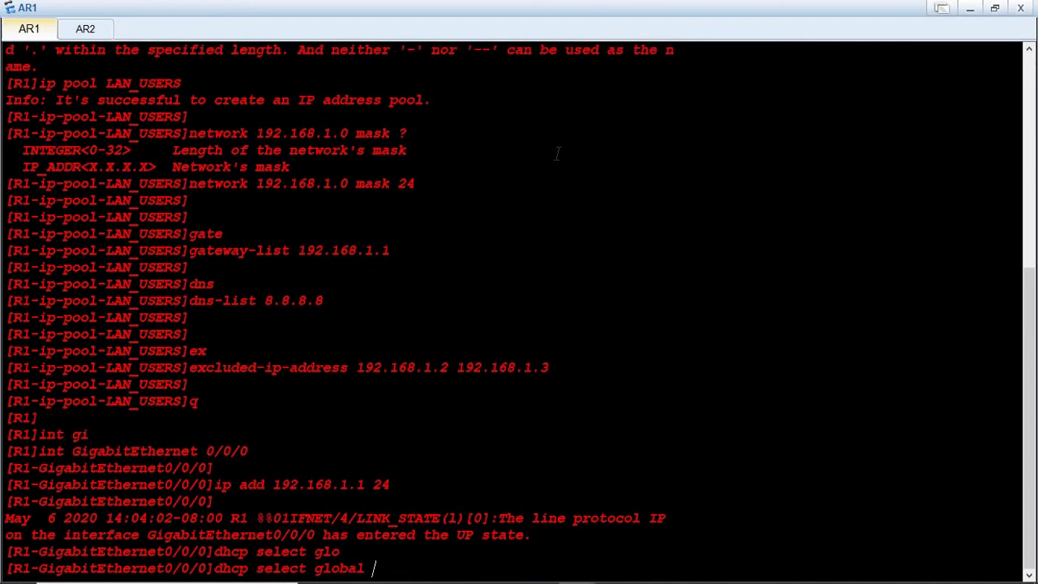
key(Return)
key(Return)
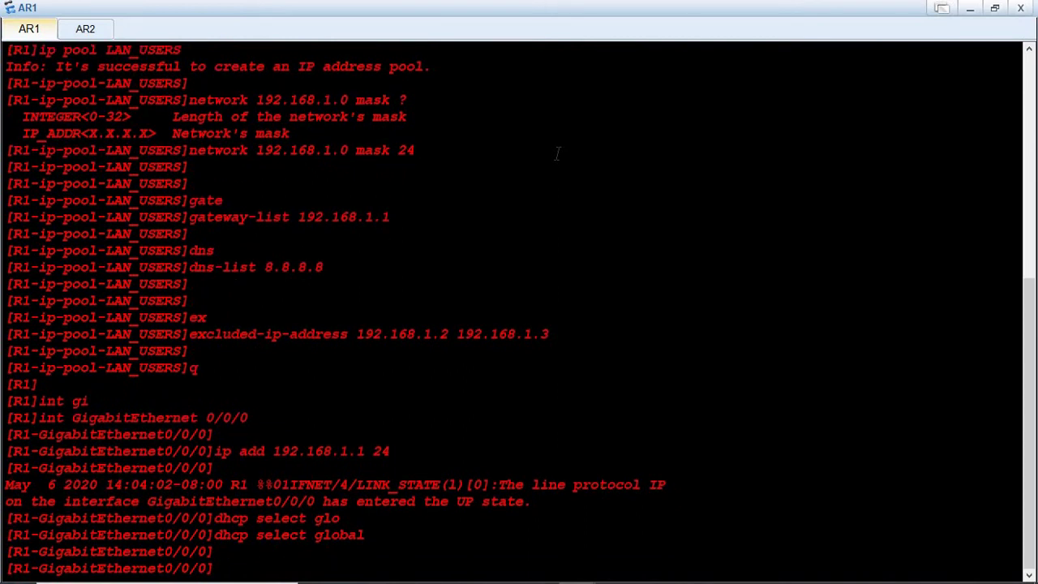
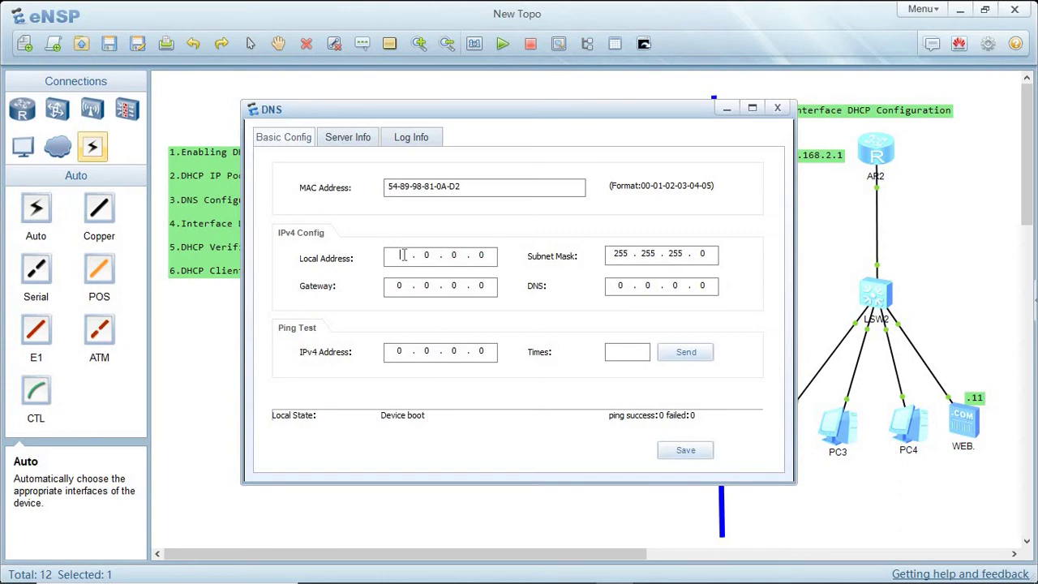
Set the local address to 192.168.1.2 and the gateway to 192.168.1.1 for the DNS server connected to LSW1
text(192 . 168 . 1)
key(BackSpace)
click(403, 285)
text(92)
key(BackSpace)
key(BackSpace)
text(192 . 168 . 1 . 1)
Set the DNS server device's DNS address to 8.8.8.8, save its configuration and close it
click(622, 284)
key(BackSpace)
text(8)
text(8)
text(8)
key(BackSpace)
text(8)
click(694, 455)
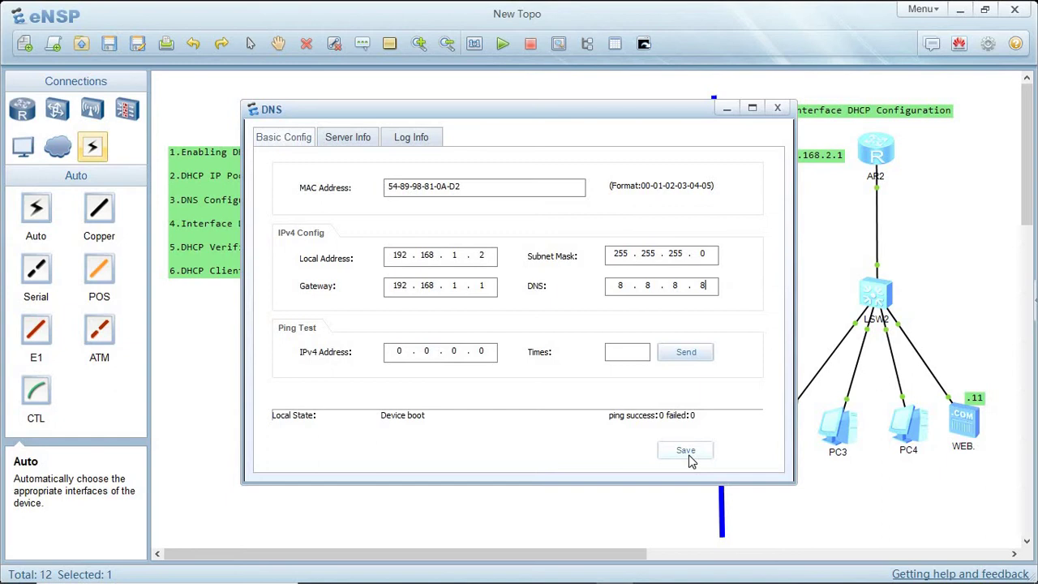
click(686, 457)
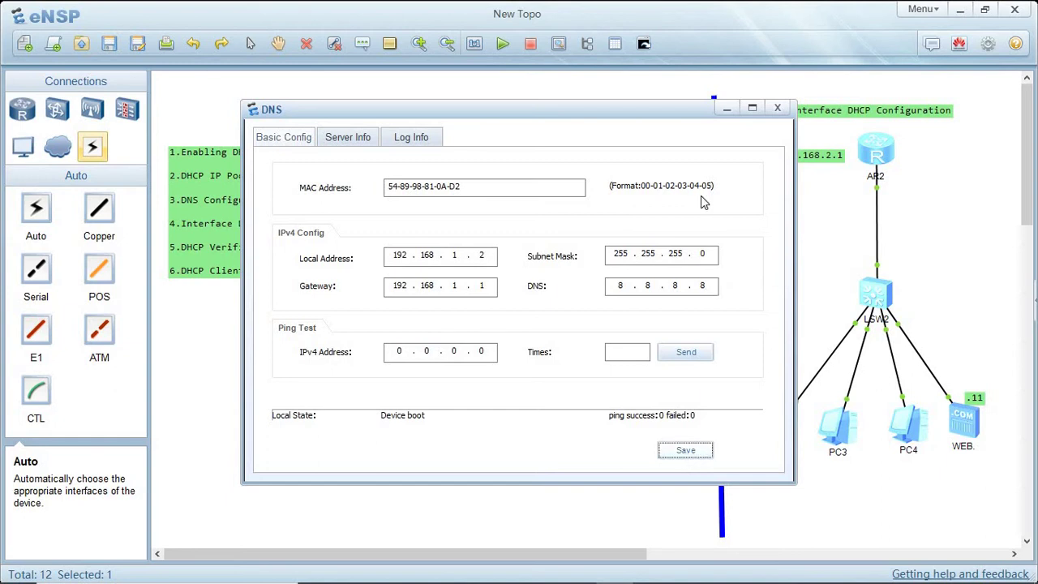
click(777, 109)
Switch PC1's IPv4 configuration to DHCP, apply it and close the PC's settings
double_click(532, 430)
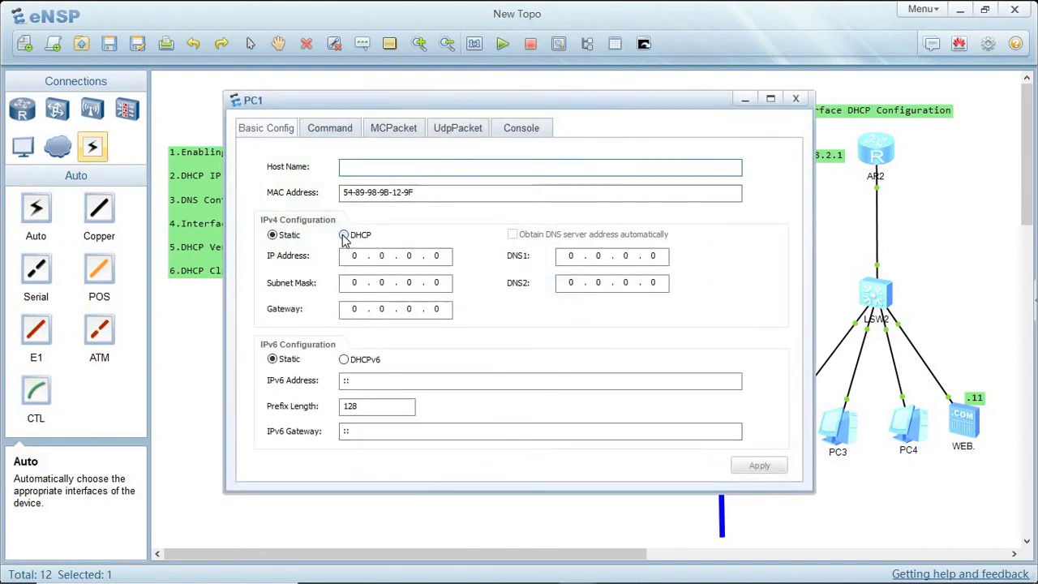
click(344, 235)
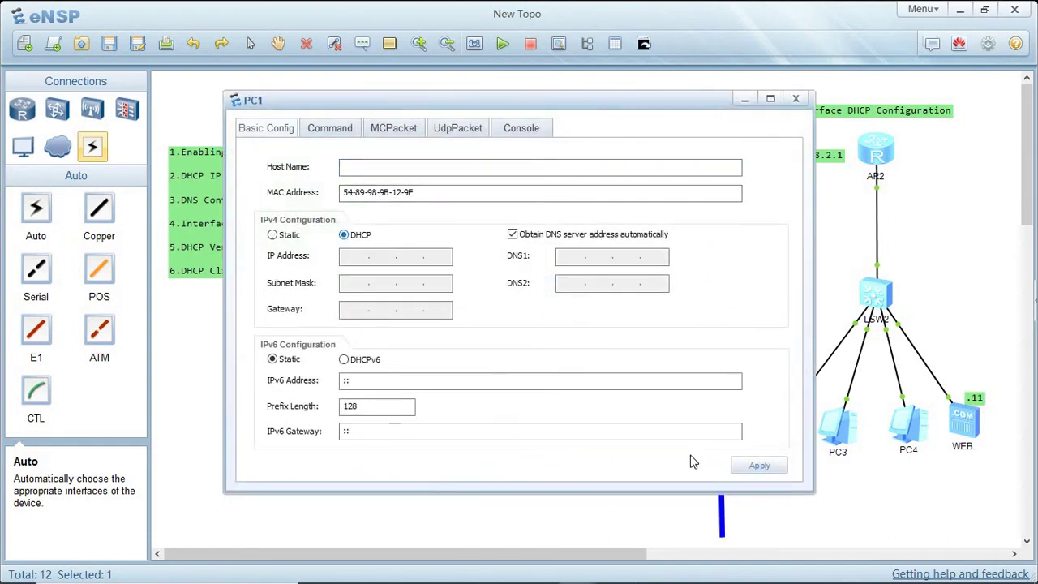
click(776, 467)
click(794, 101)
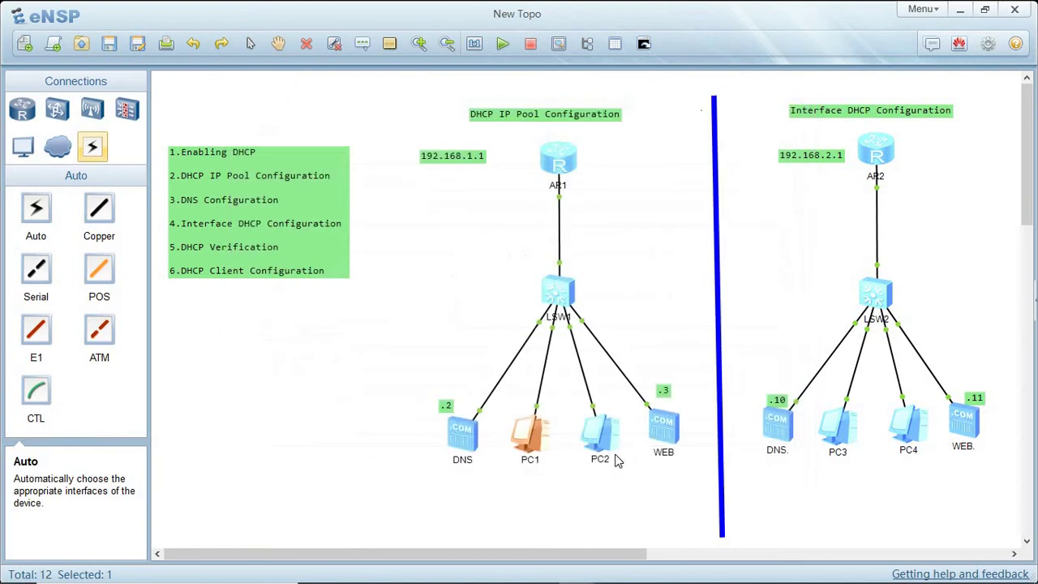
Switch PC2's IPv4 configuration to DHCP, apply it and close the PC's settings
click(604, 447)
double_click(603, 445)
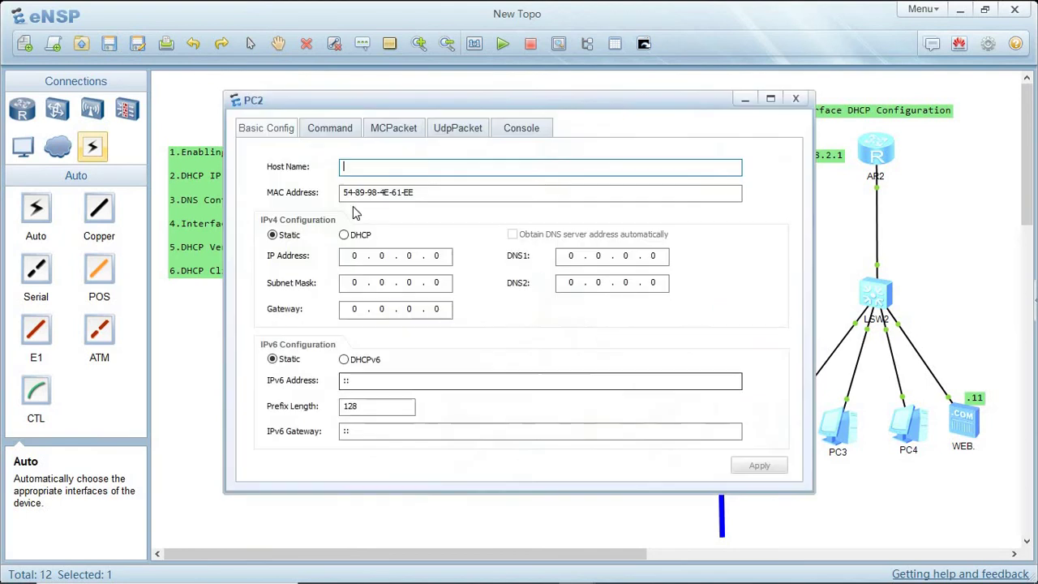
click(344, 235)
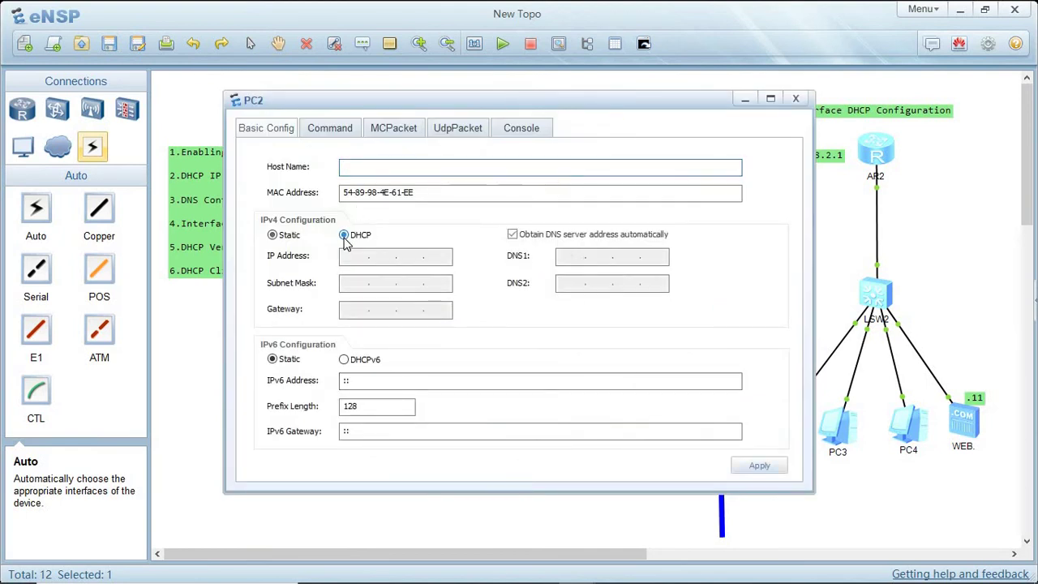
click(766, 469)
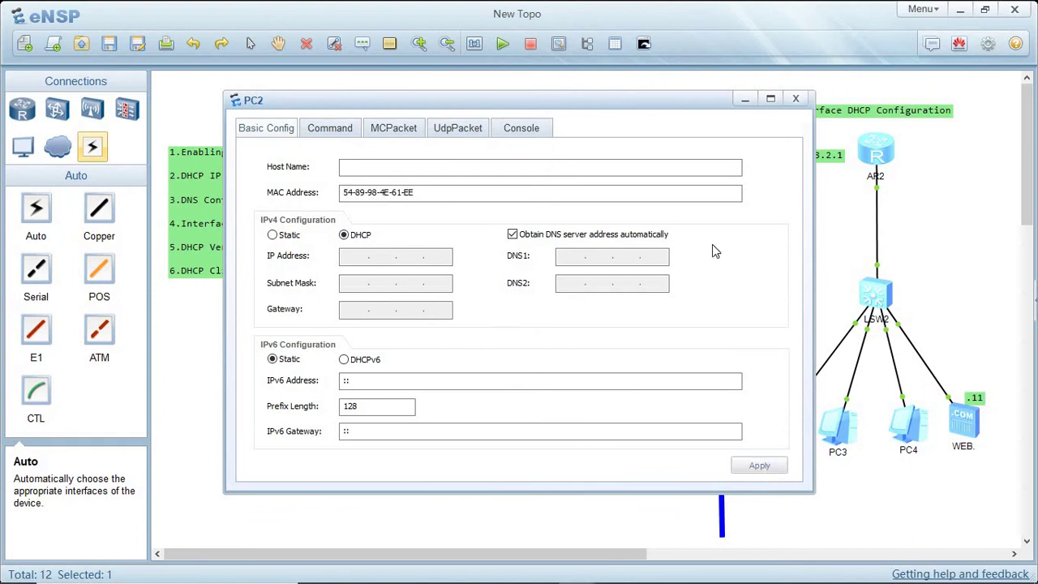
click(796, 101)
Set the local address to 192.168.1.3 and the gateway to 192.168.1.1 for the WEB server connected to LSW1
double_click(659, 445)
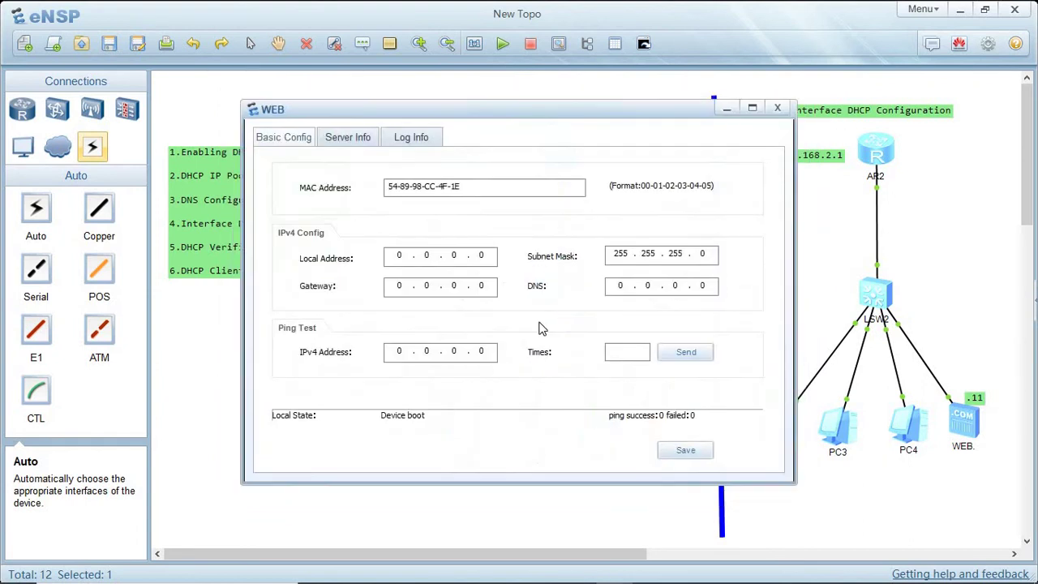
click(404, 257)
text(192 . 168 . 1 .)
key(BackSpace)
text(3)
click(399, 284)
text(192.1681.1)
Set the WEB server's DNS address to 8.8.8.8, save its configuration and close it
text(8)
key(BackSpace)
text(8.8.8)
click(679, 451)
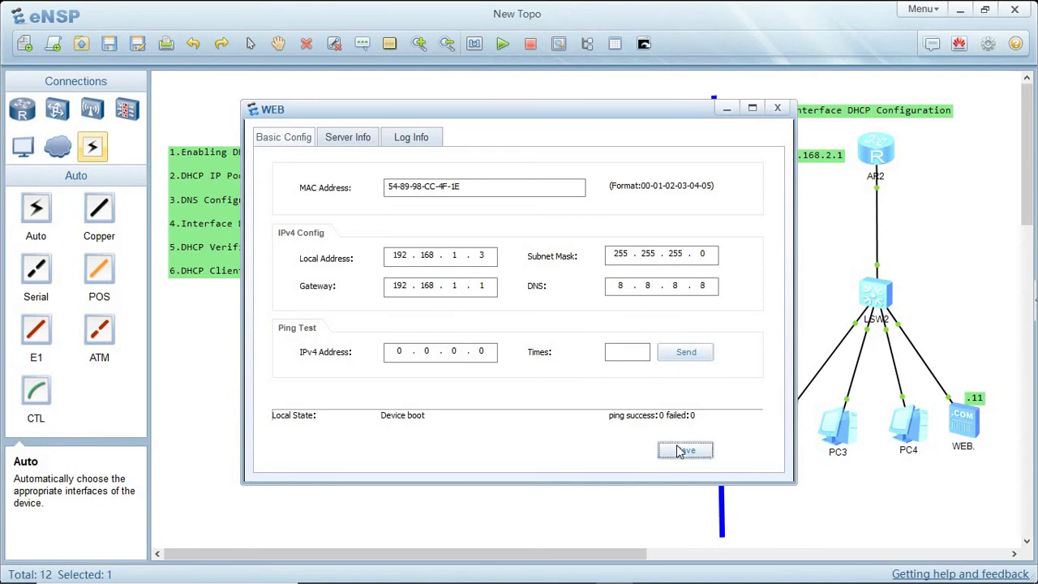
click(772, 114)
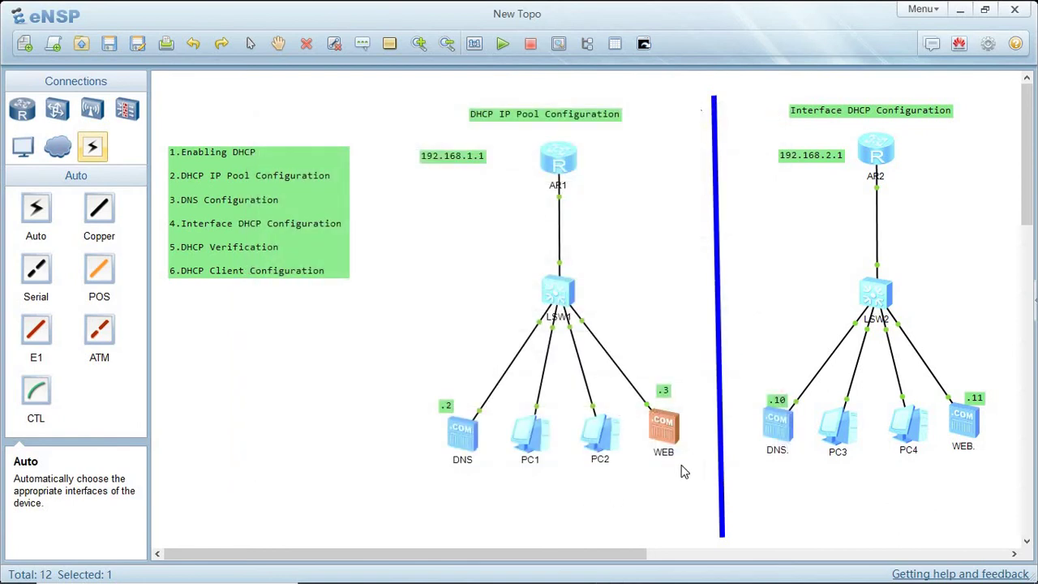
click(646, 489)
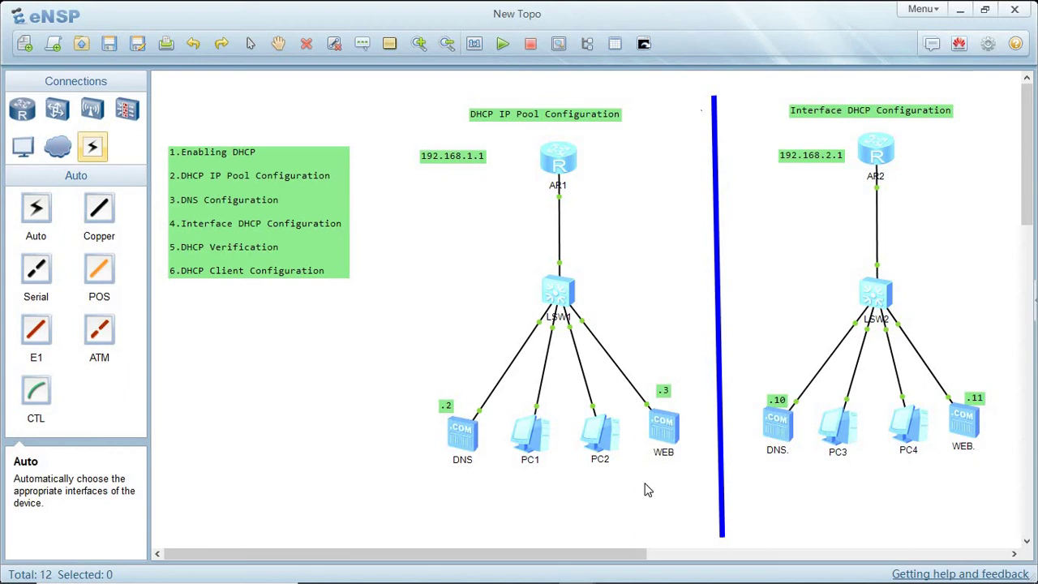
Run ipconfig in PC1's command line and highlight the IPv4 address line to check the DHCP assignment
click(536, 434)
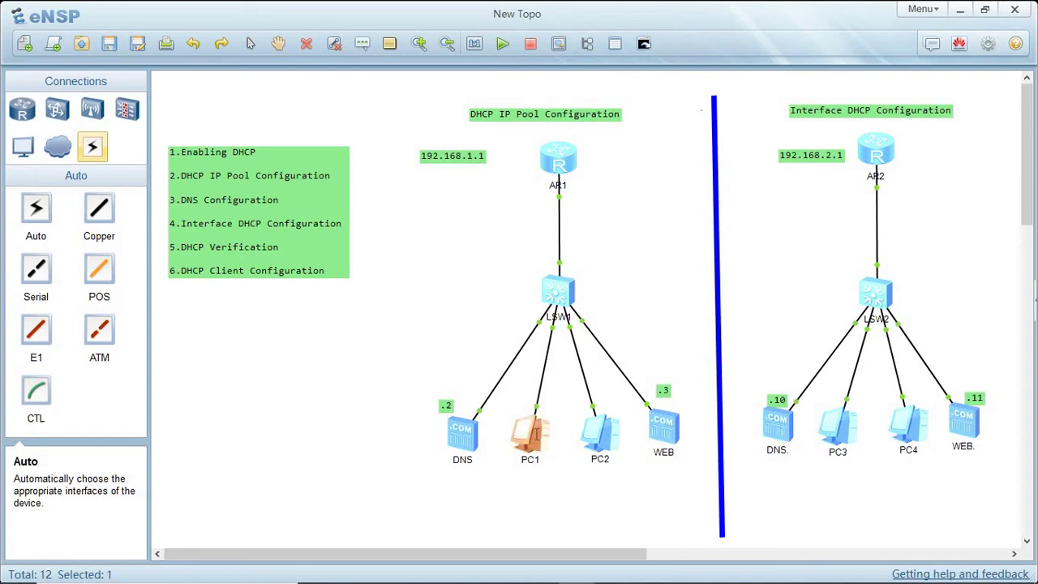
double_click(536, 434)
click(326, 129)
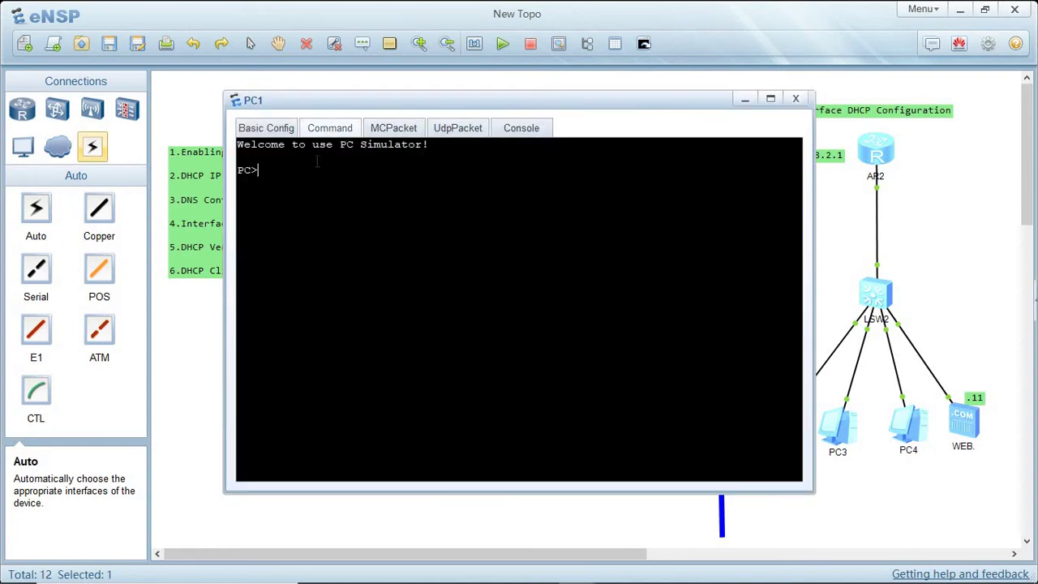
text(ipconfig)
key(Return)
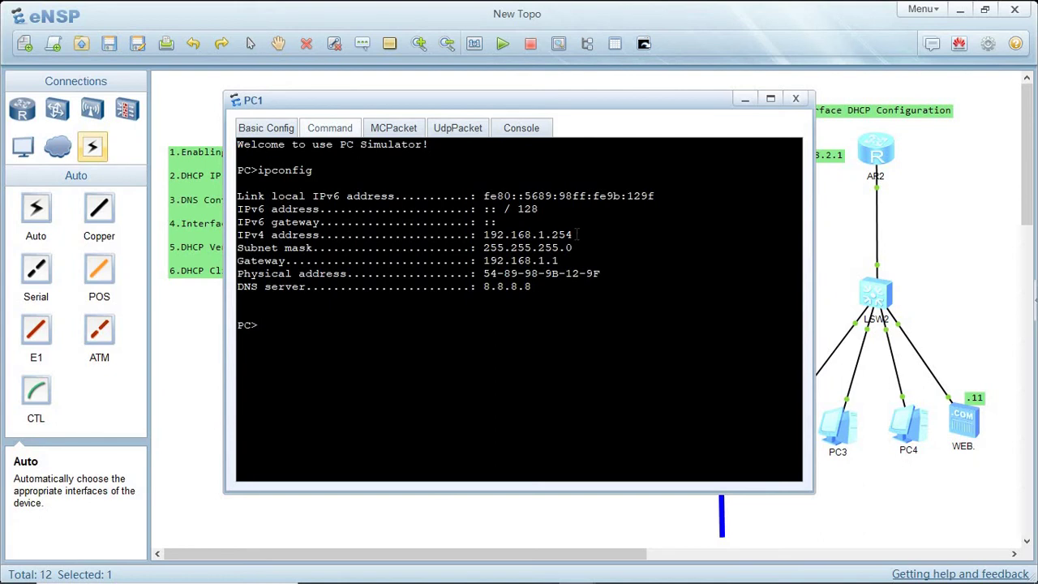
drag(576, 235, 237, 235)
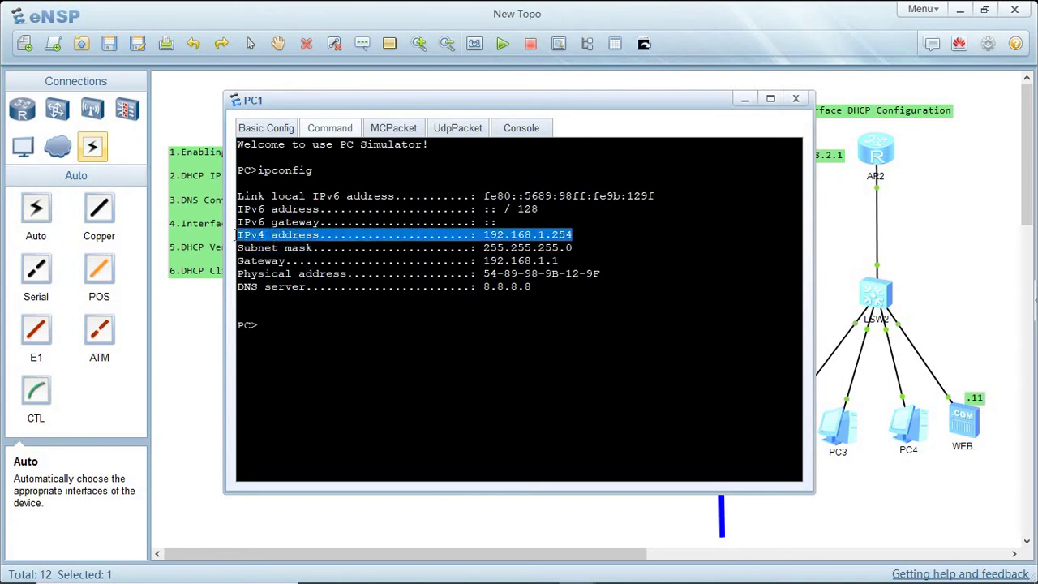
Run ipconfig in PC2's command line and highlight its IPv4 address line to check the DHCP assignment
click(797, 101)
double_click(593, 438)
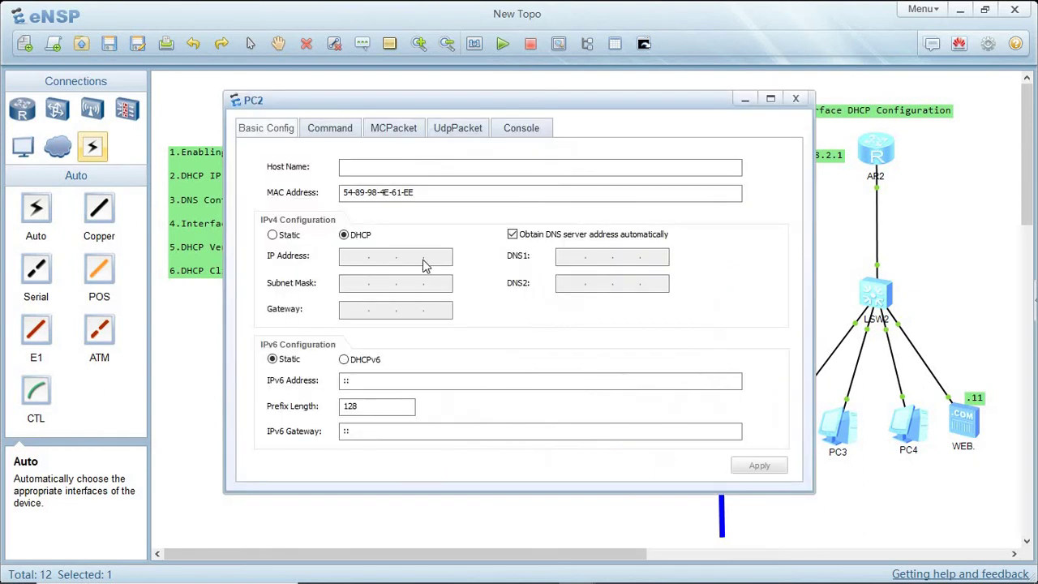
click(319, 123)
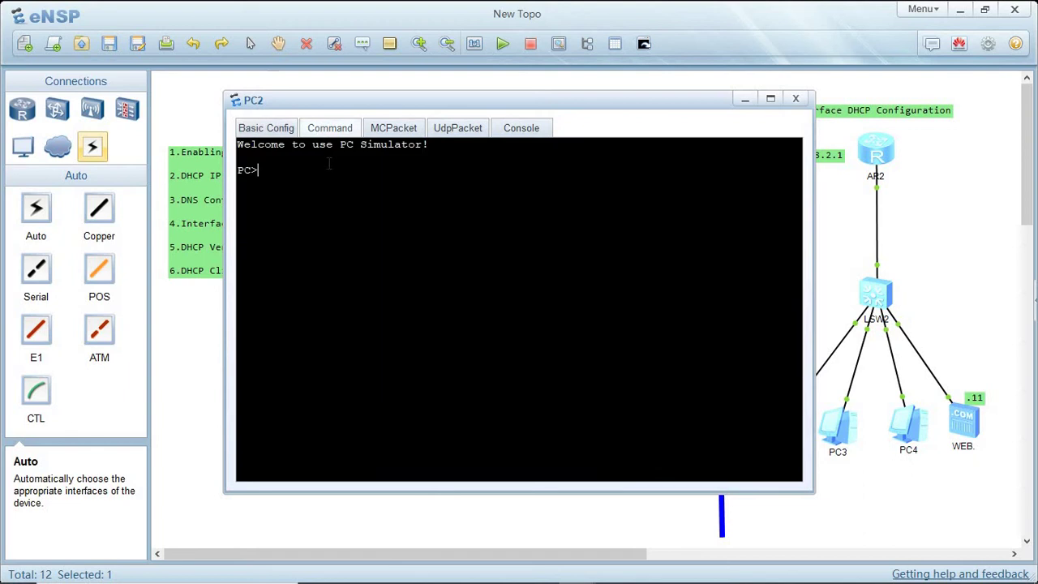
text(ipconfig)
key(Return)
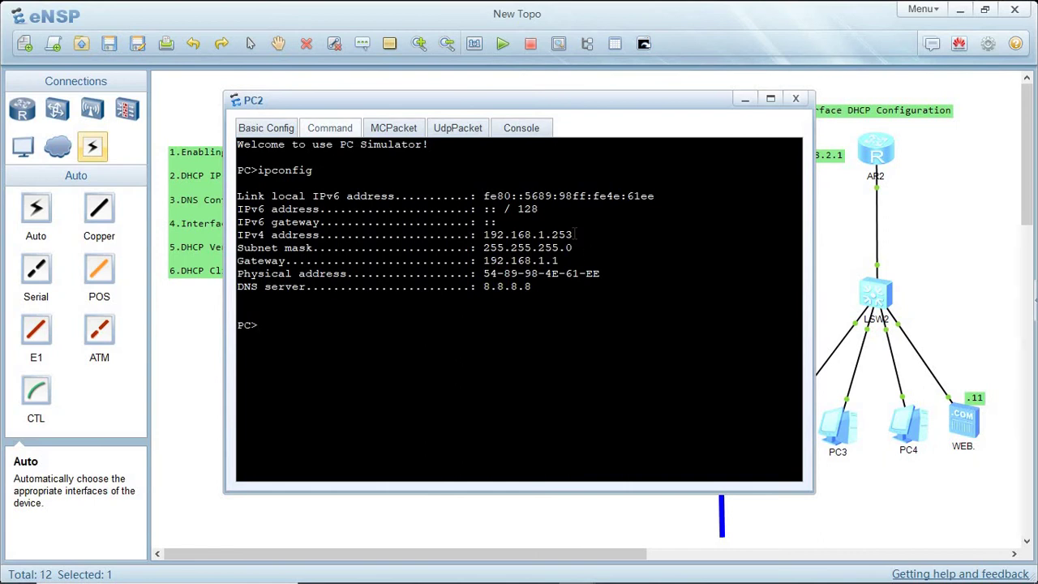
drag(575, 234, 236, 236)
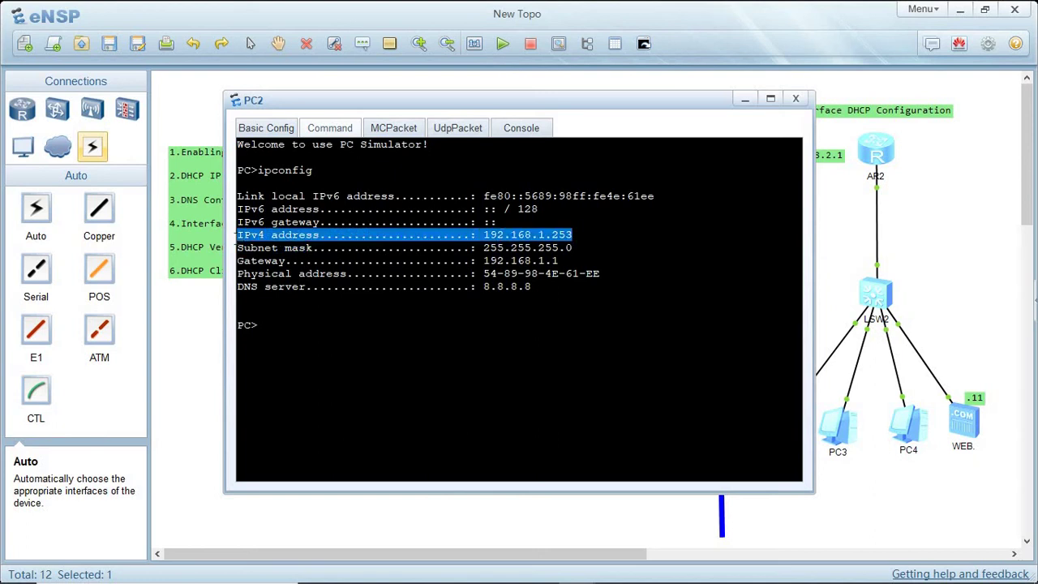
click(798, 100)
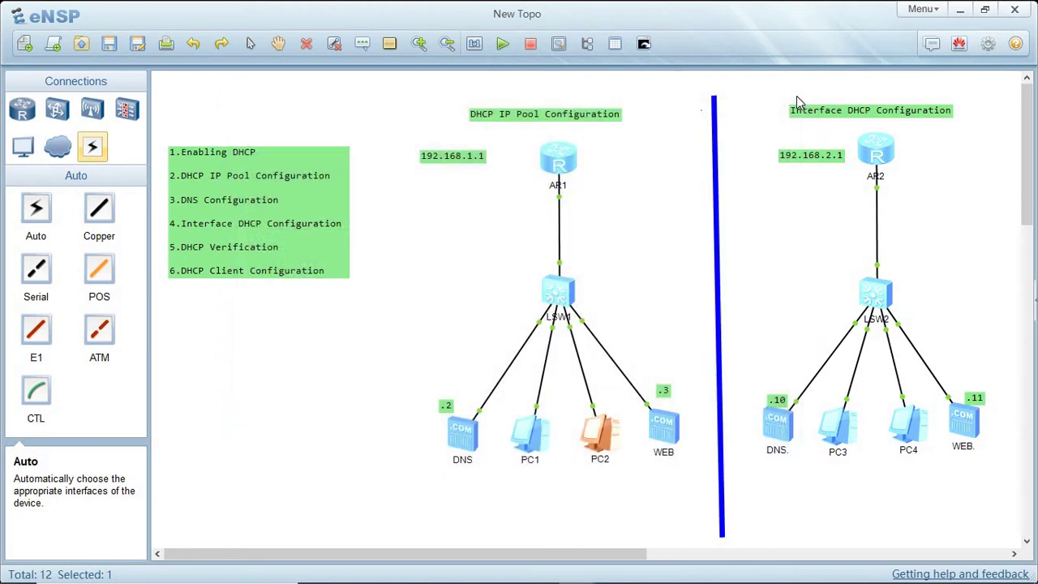
Log on to AR2's console and enter the system view
double_click(880, 156)
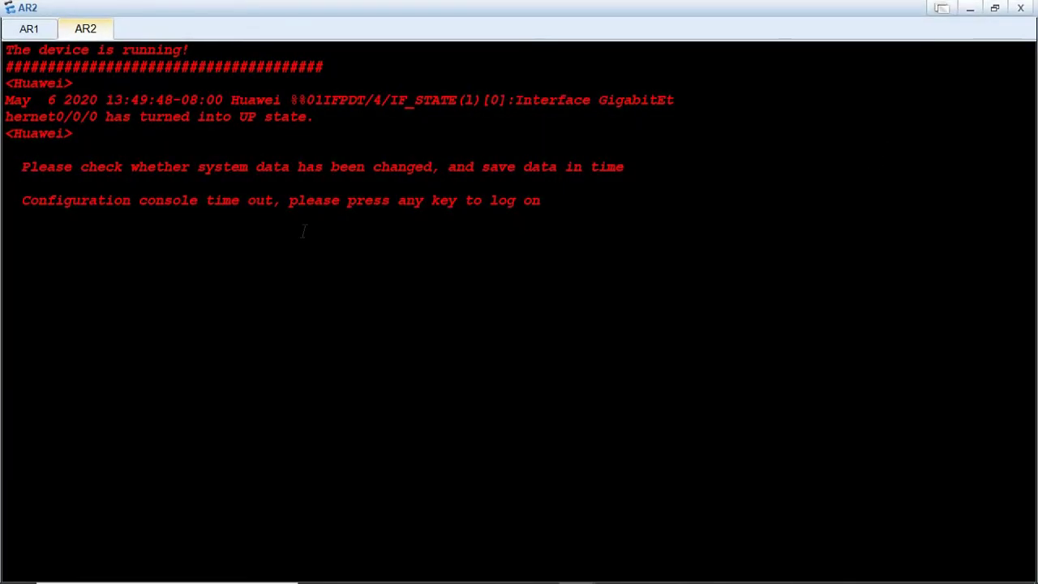
key(Return)
key(Return)
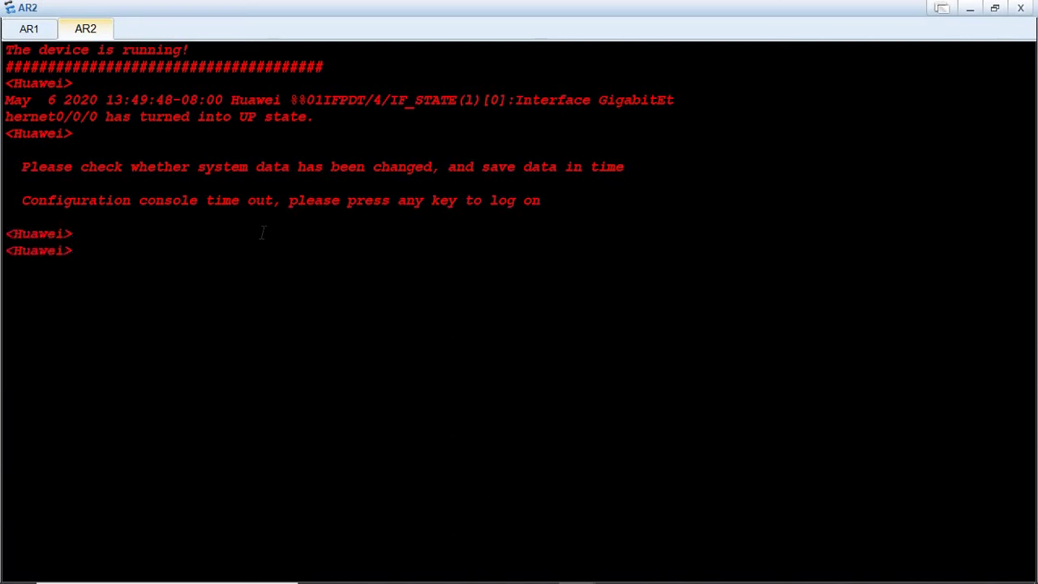
text(sys)
key(Tab)
key(Return)
key(Return)
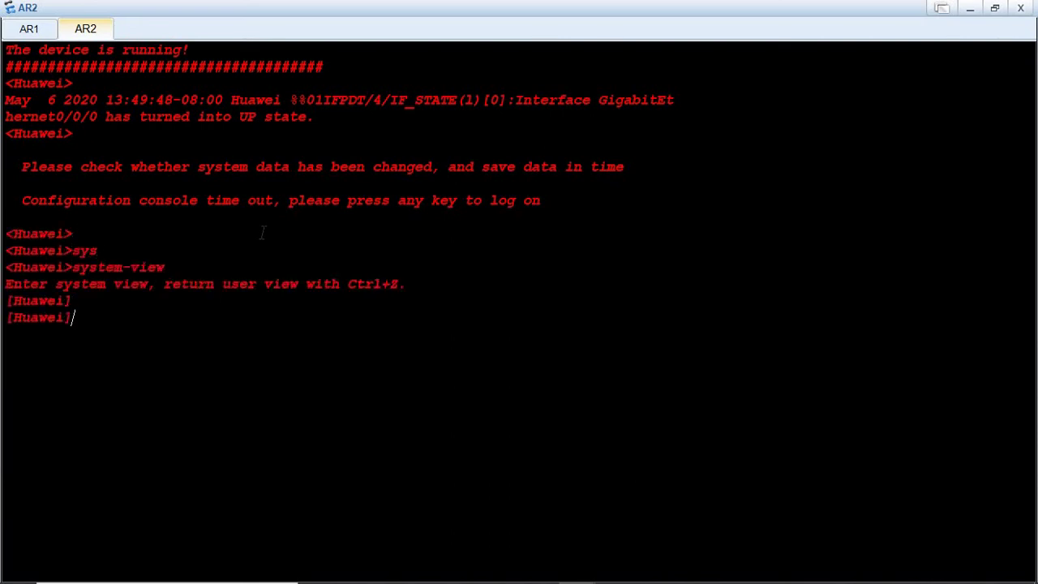
Set AR2's system name to R1
text(sys)
key(Tab)
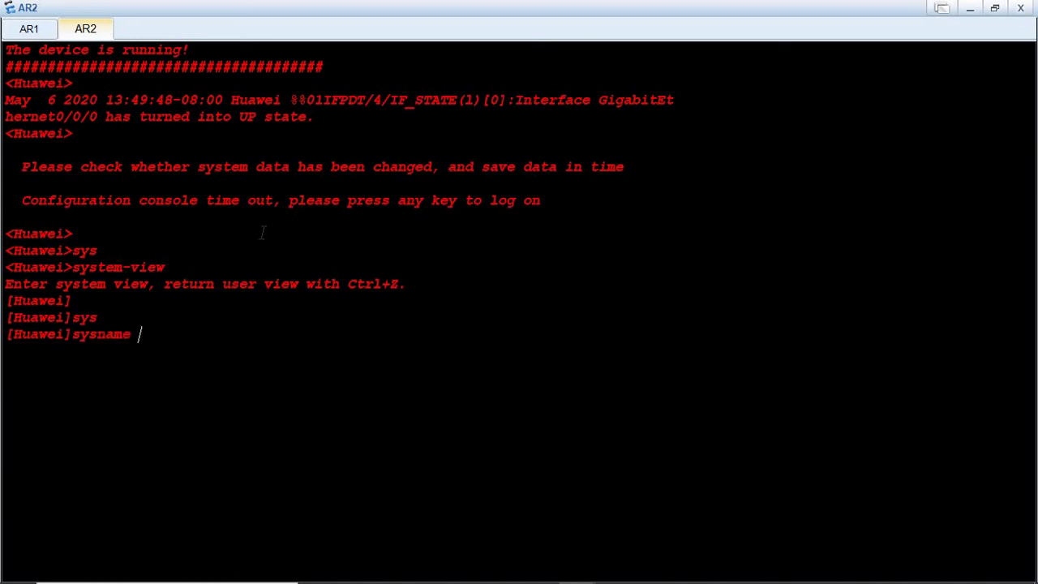
text(R1)
key(Return)
key(Return)
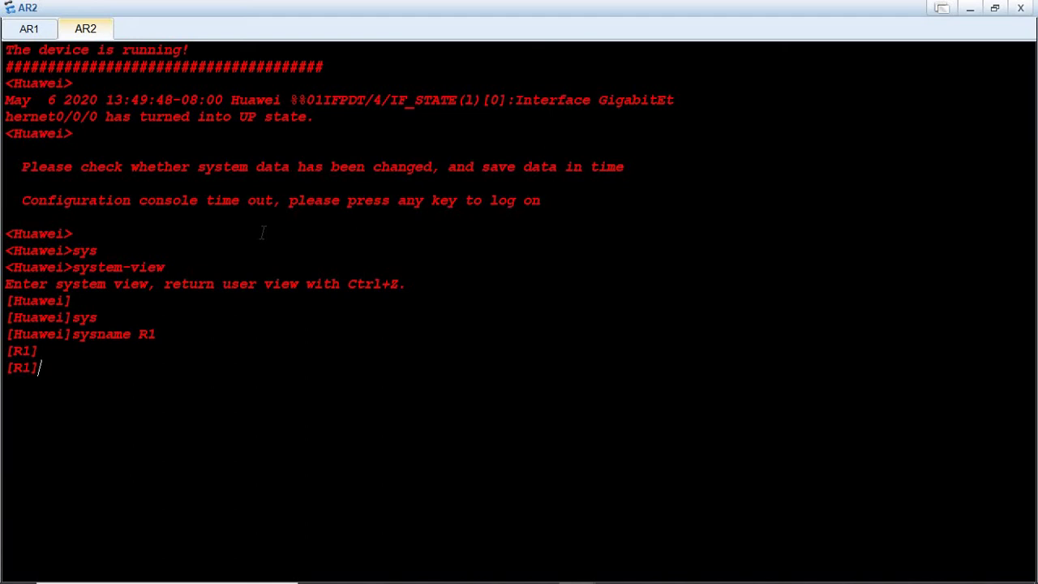
Enable DHCP globally on AR2
text(dhcp en)
key(Tab)
key(Return)
key(Return)
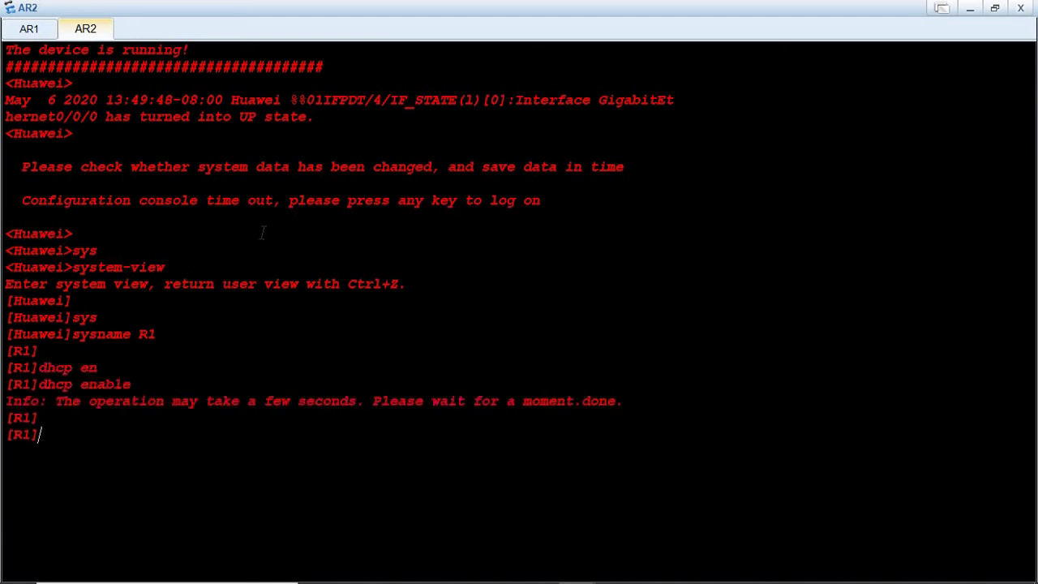
Assign IP address 192.168.2.1 with a 24-bit mask to AR2's interface GigabitEthernet 0/0/0
text(int gig 0/0/0)
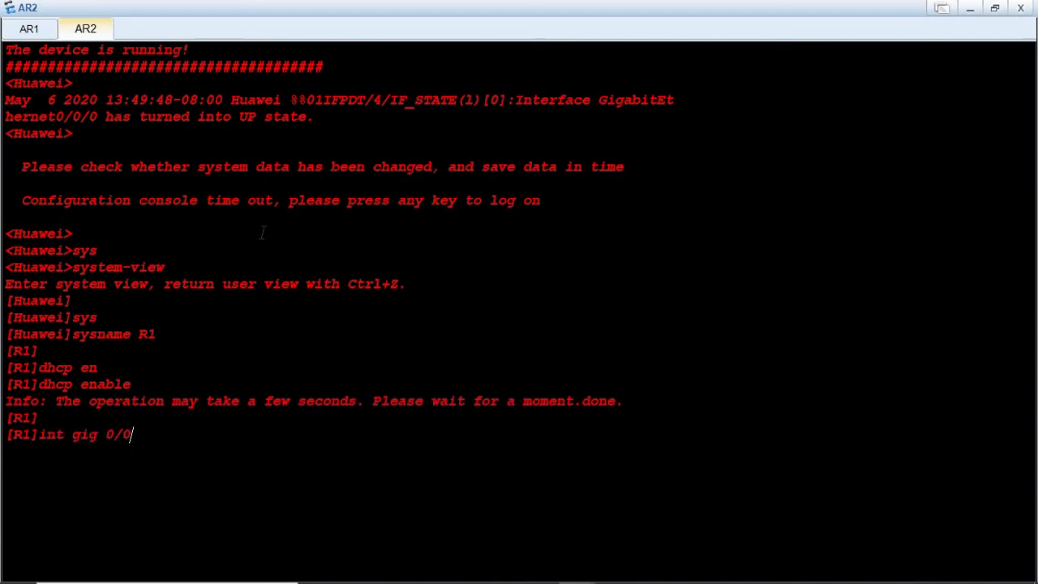
key(Return)
key(Return)
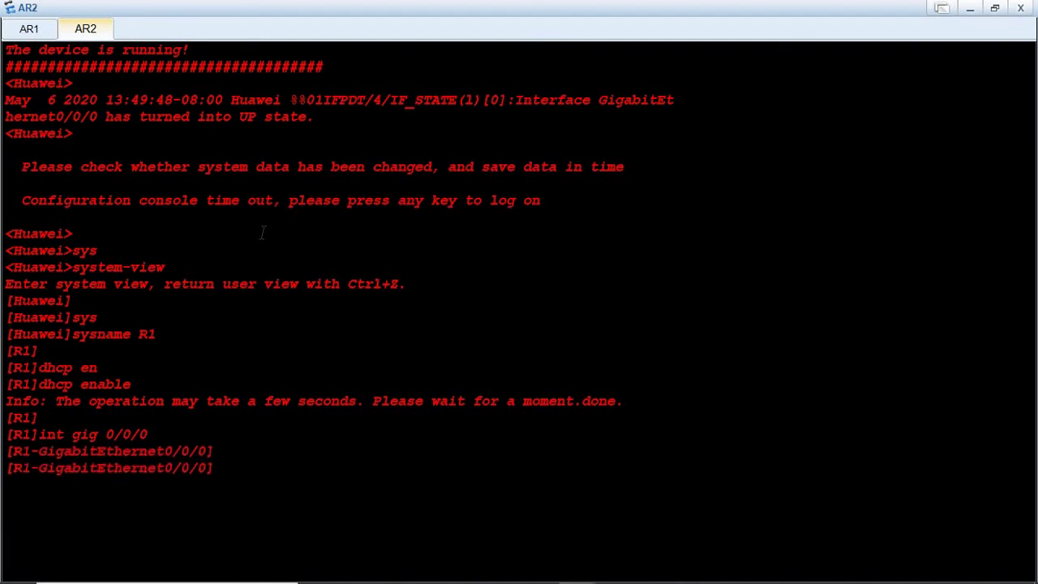
text(ip add 192.16)
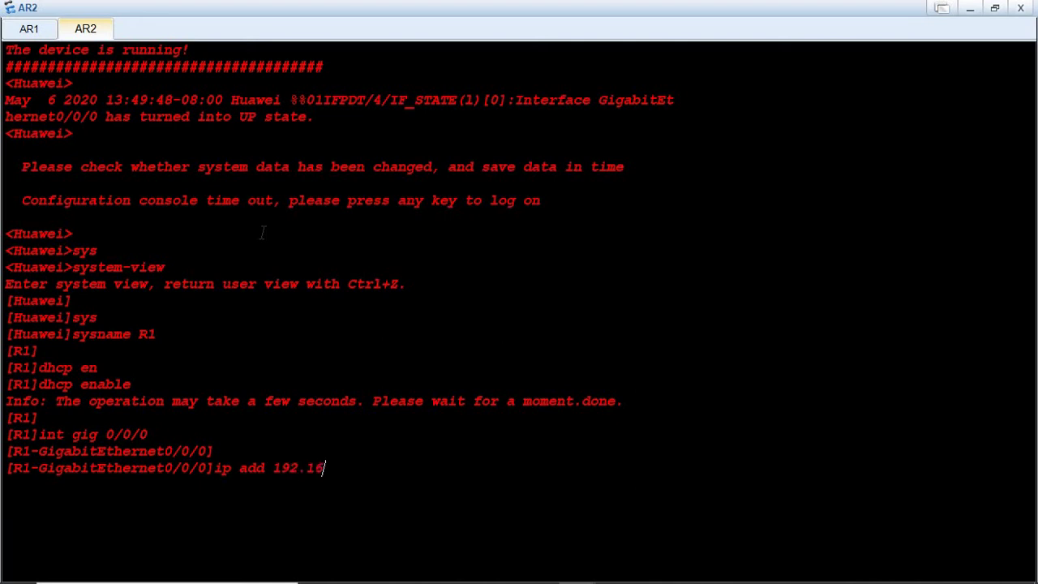
text(8.2)
click(965, 7)
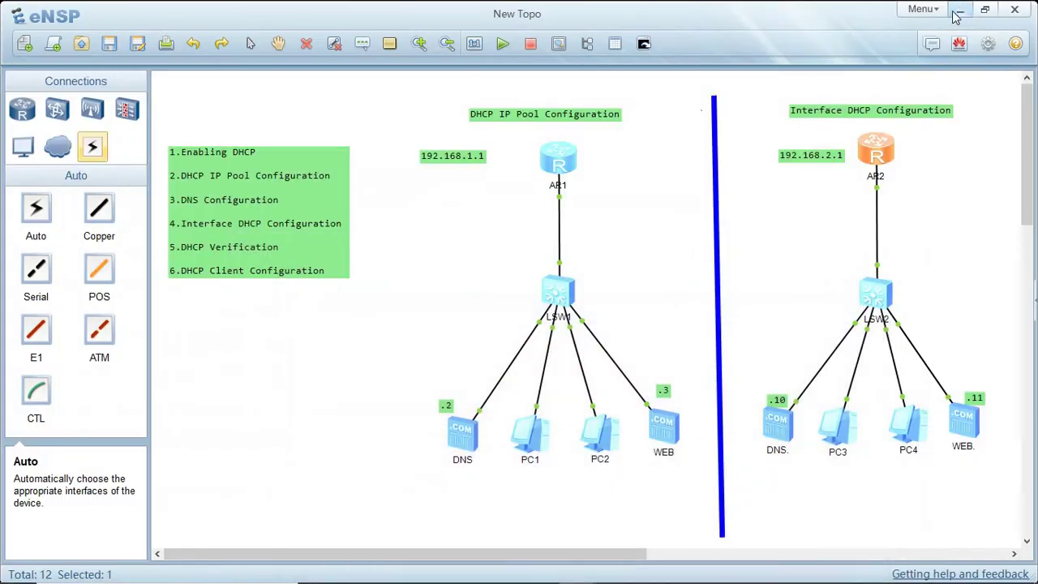
double_click(871, 153)
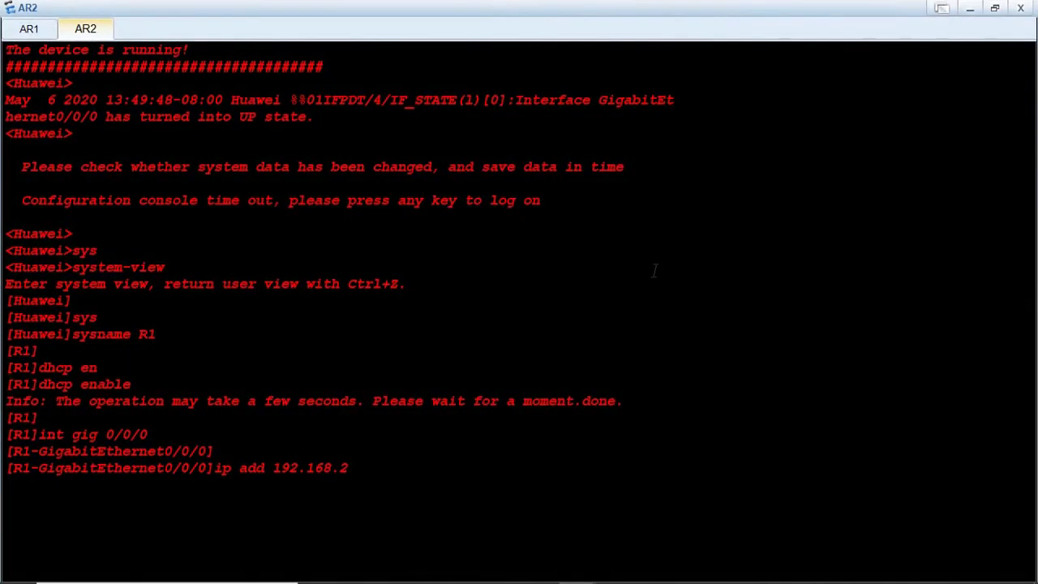
text(.1 24)
key(Return)
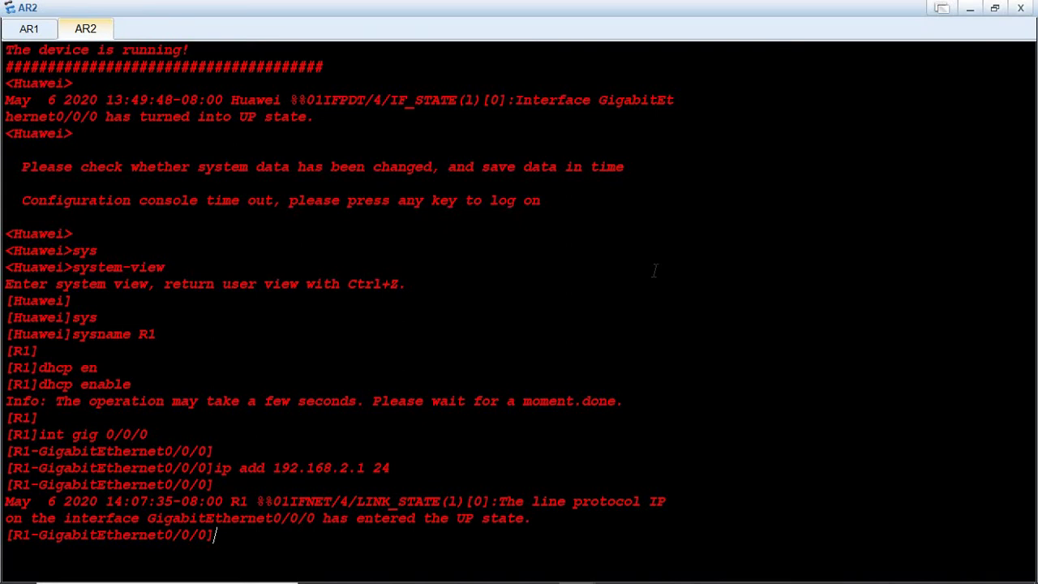
Select interface-based DHCP on GigabitEthernet 0/0/0 and display the interface's current configuration
text(dhcp select in)
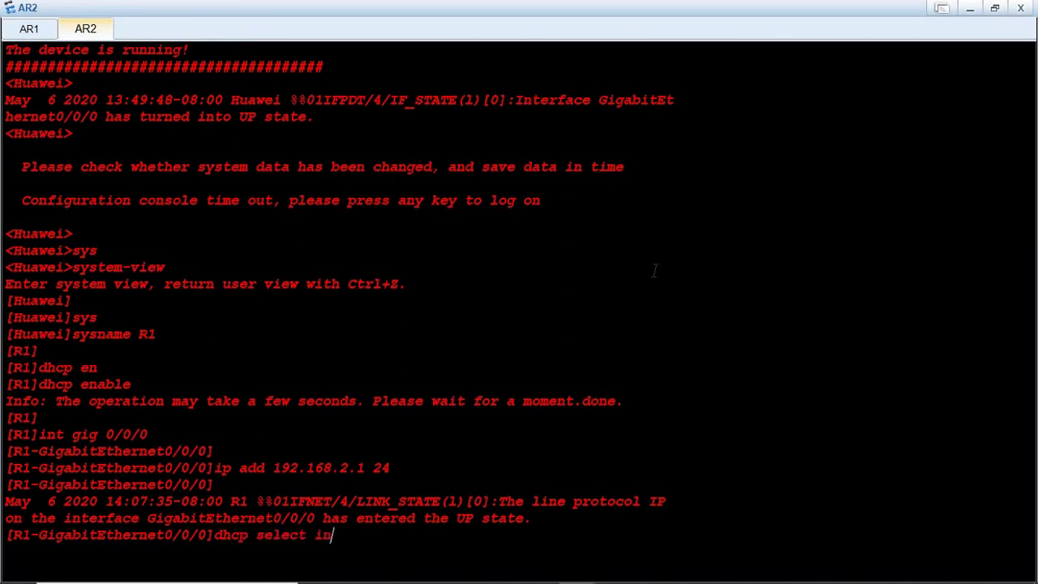
key(Tab)
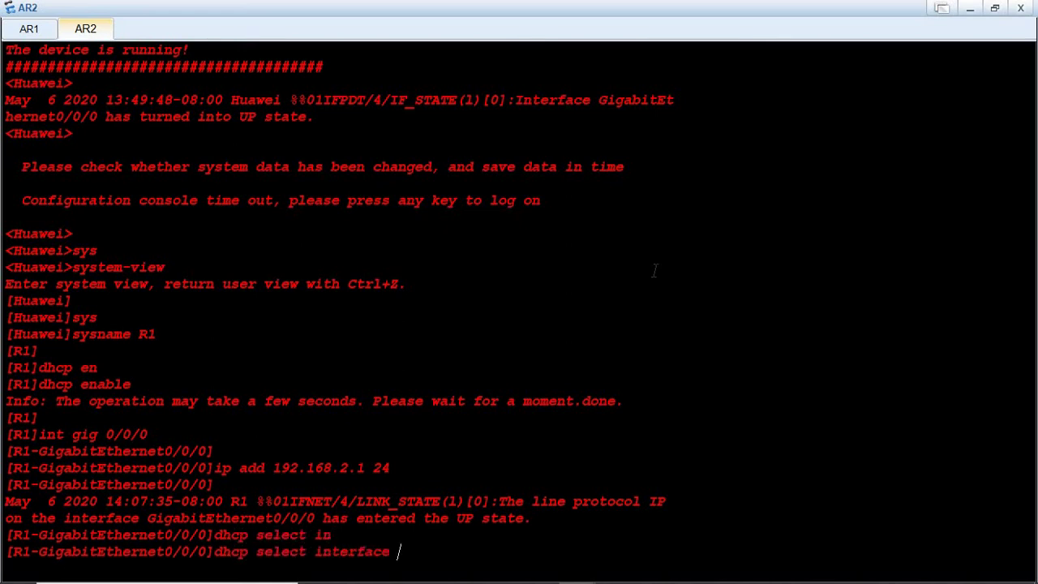
key(Return)
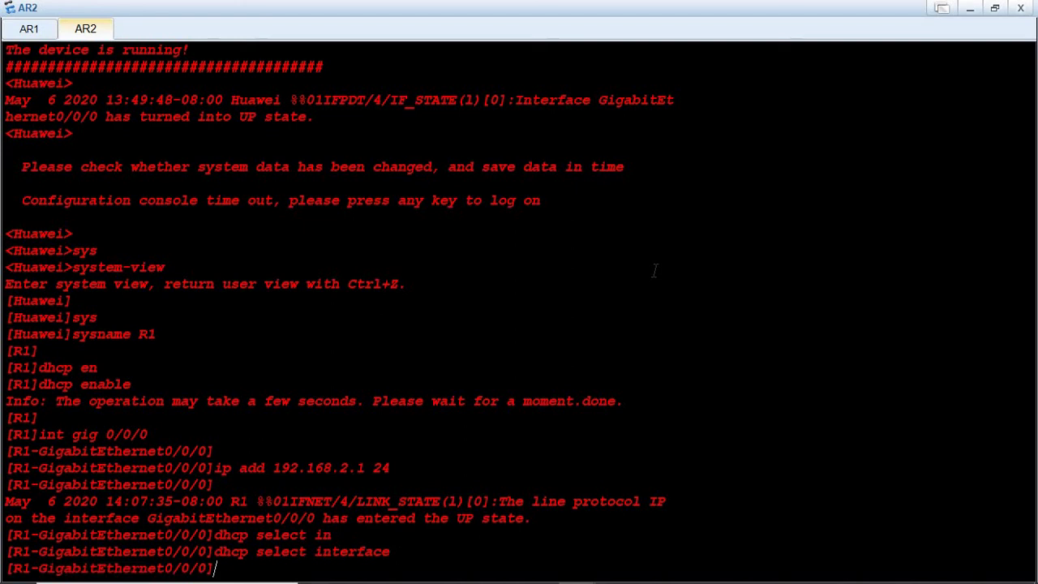
text(dis)
text(this)
key(Return)
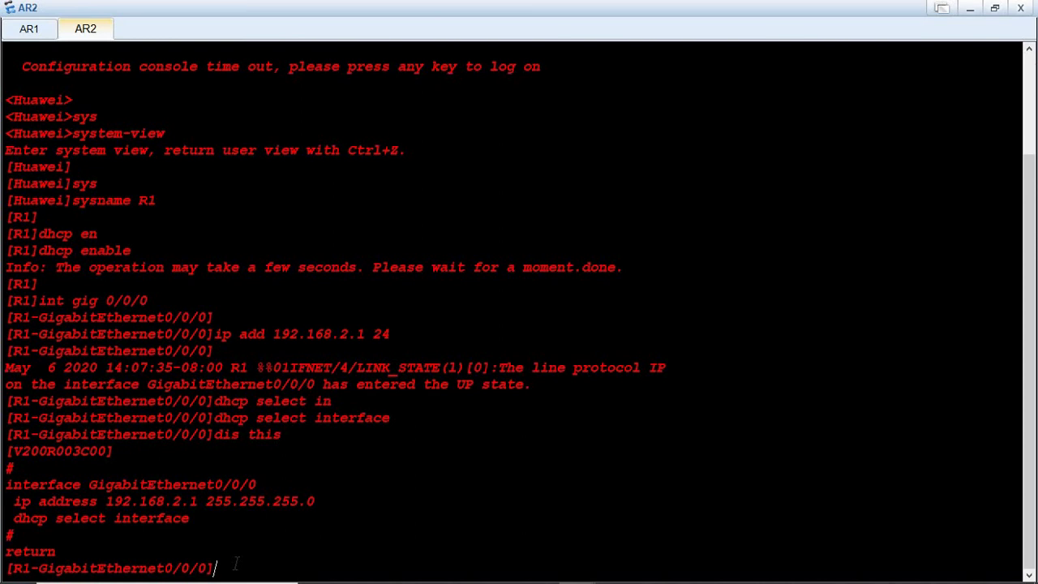
Set the DHCP server's DNS list on GigabitEthernet 0/0/0 to 8.8.8.8
text(dhcp ser)
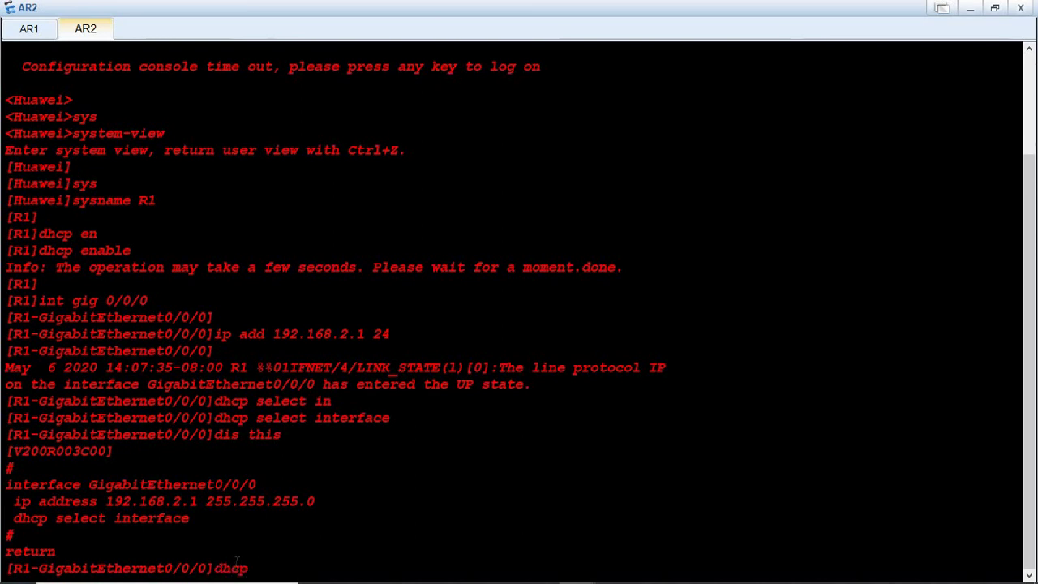
text(v)
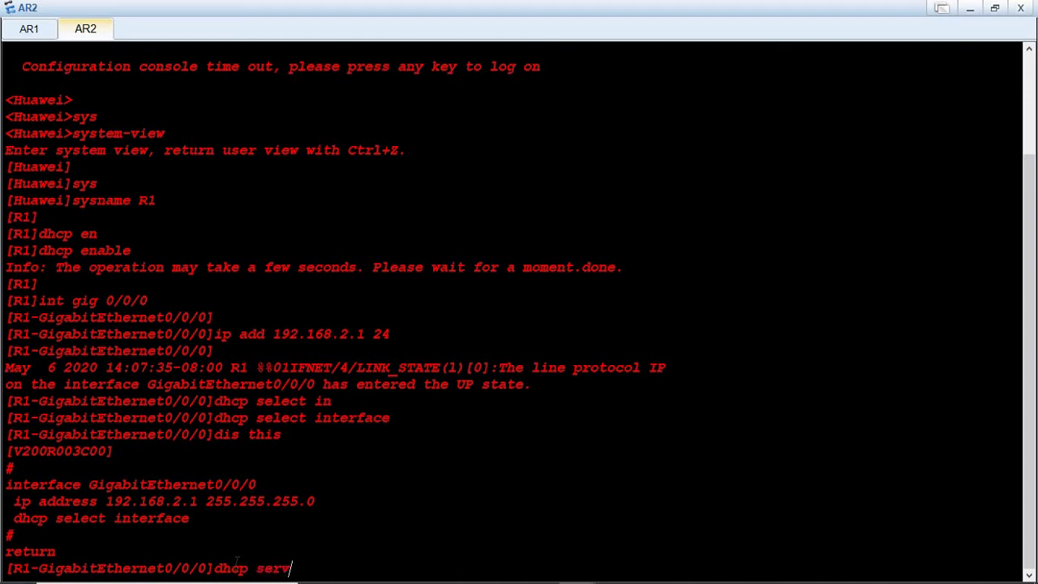
text(er d)
text(n)
key(Tab)
text(8)
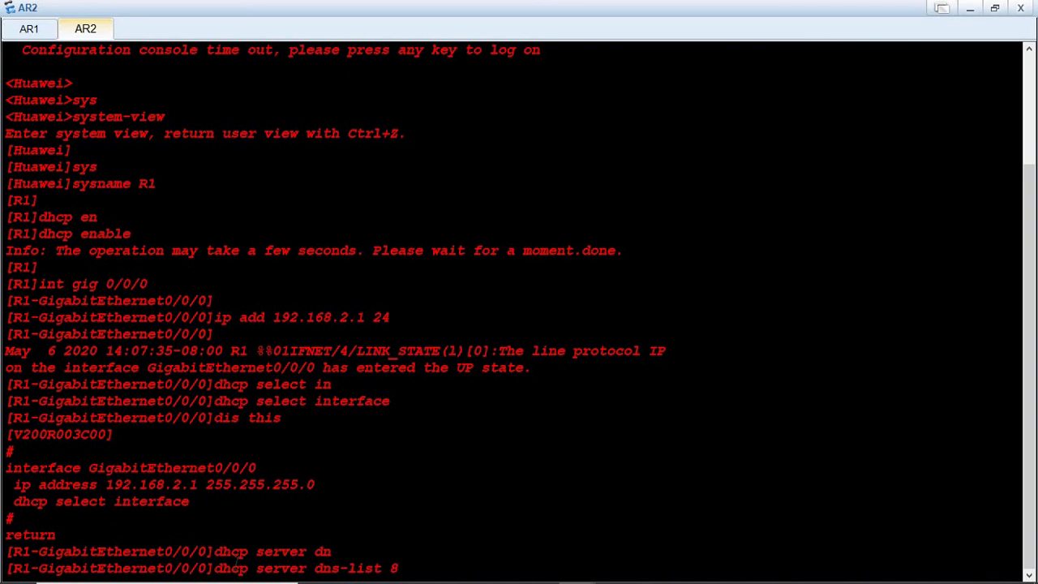
text(.8.8.8)
key(Return)
key(Return)
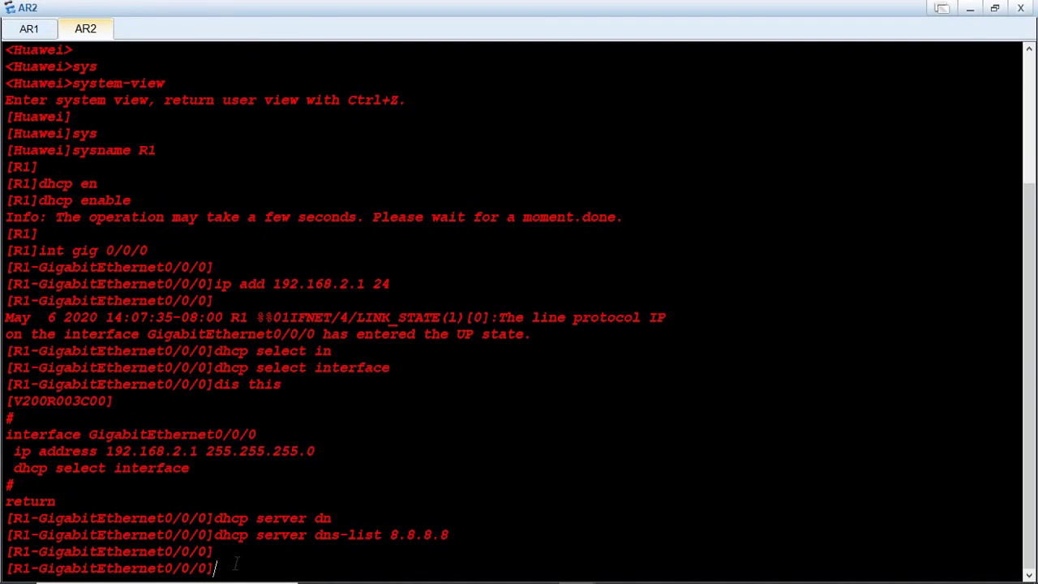
Exclude the static server addresses 192.168.2.10 through 192.168.2.11 from DHCP assignment on GigabitEthernet 0/0/0
text(dhcp s)
text(er)
key(Tab)
text(ex)
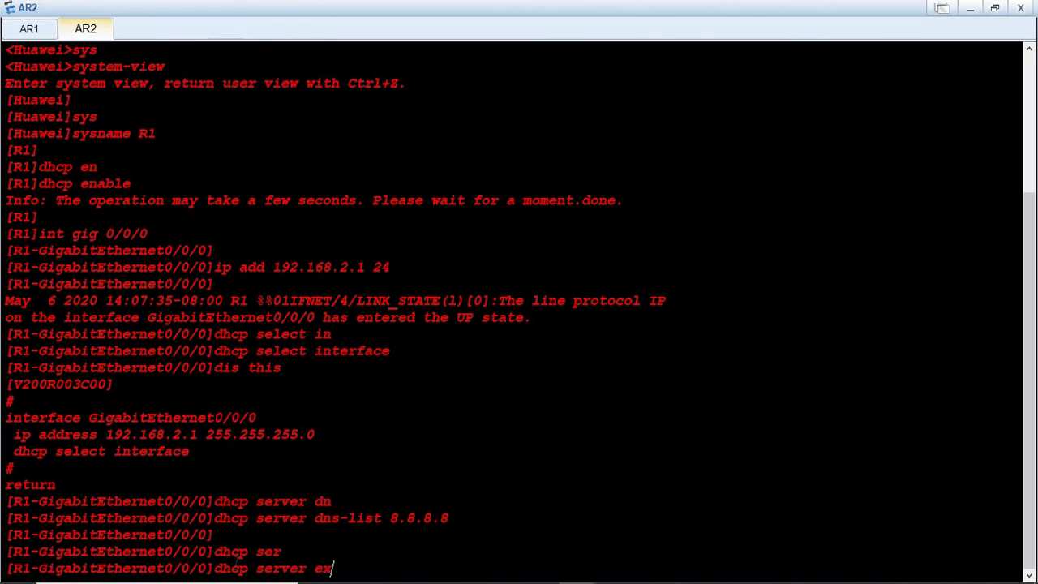
key(Tab)
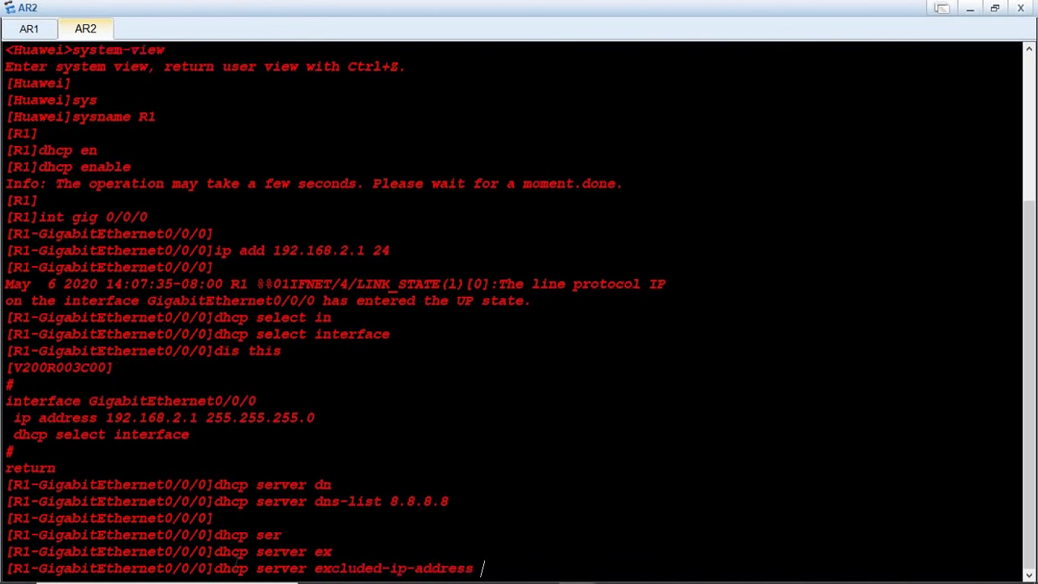
text(192)
click(971, 8)
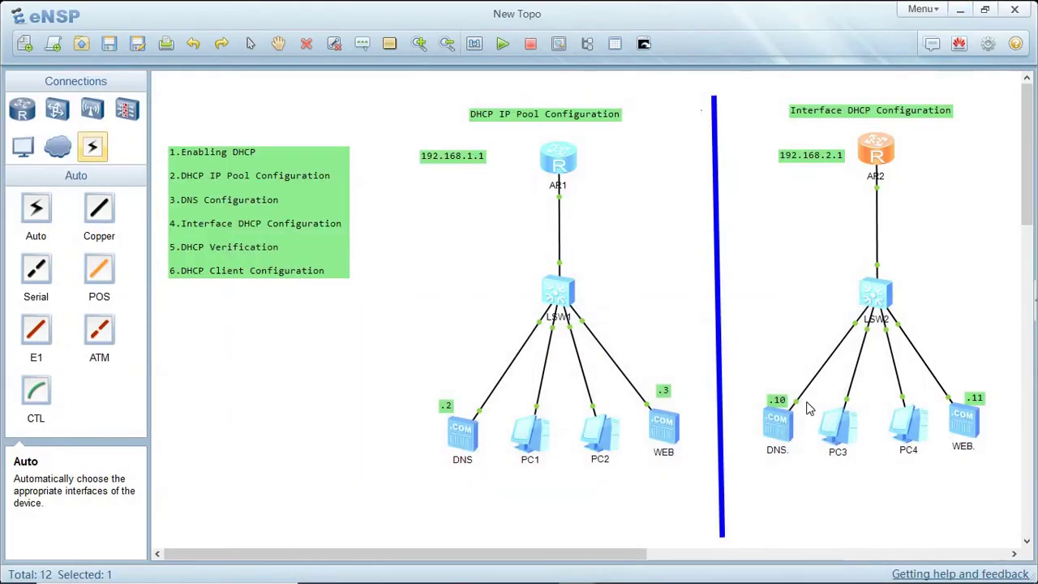
mouse_move(653, 570)
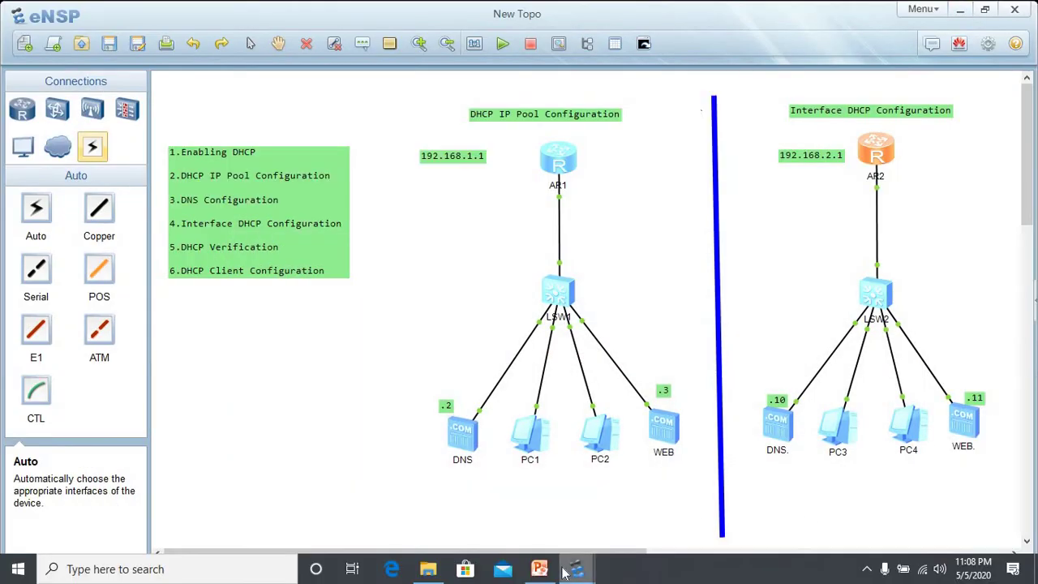
mouse_move(578, 568)
click(680, 506)
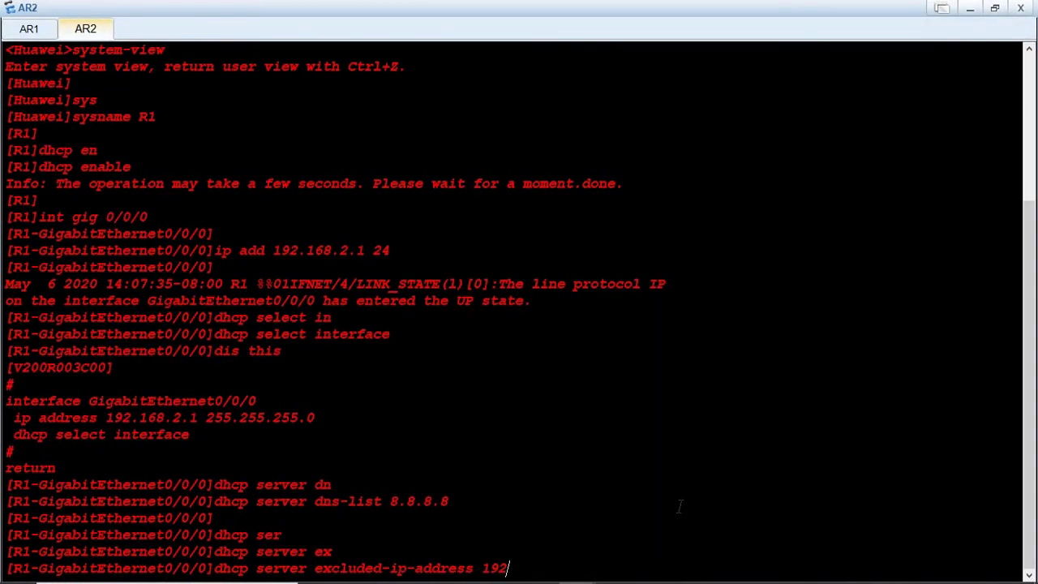
text(168.2.)
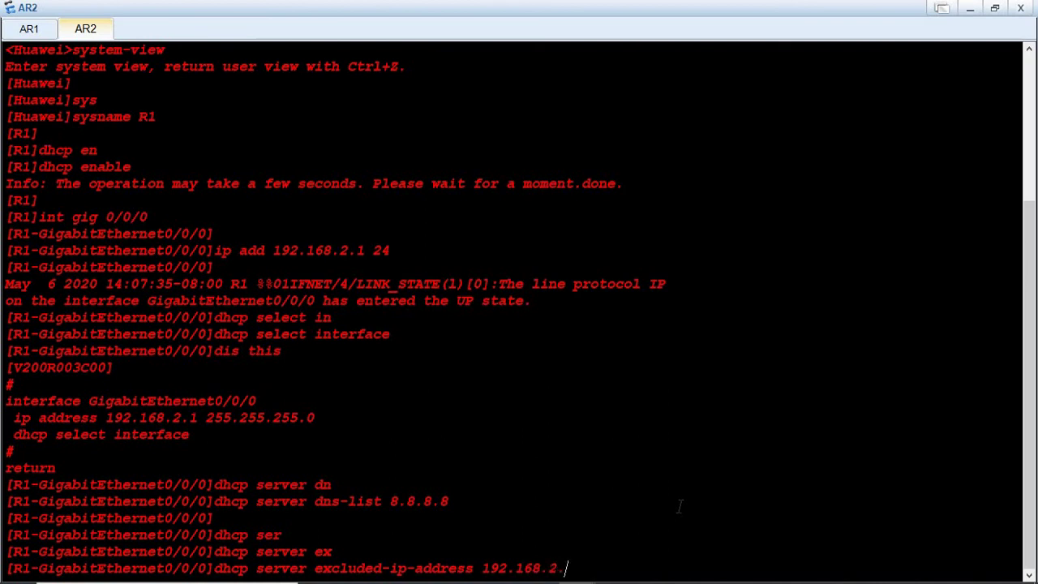
text(10 192.168)
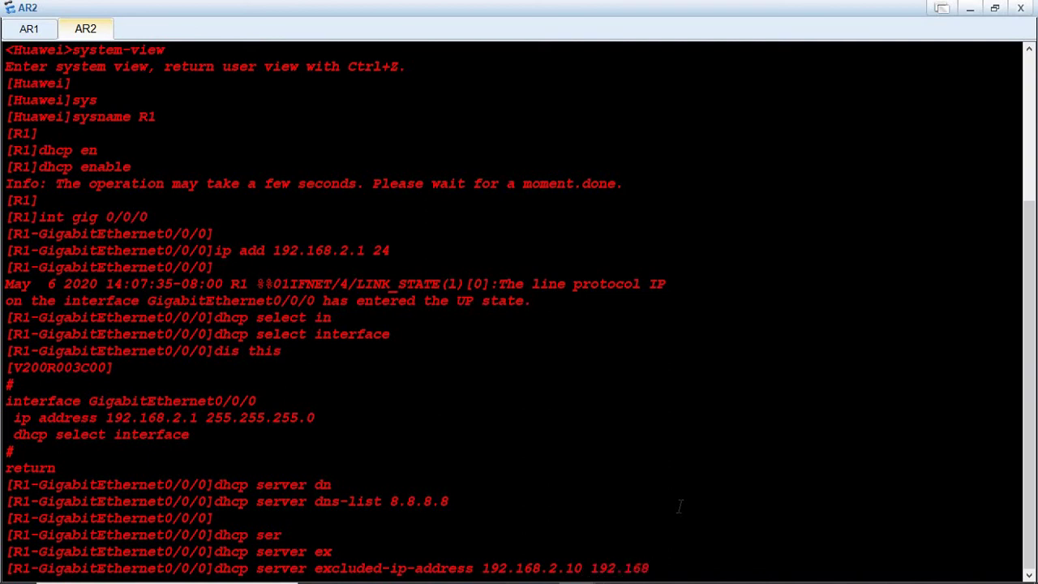
text(.2.11)
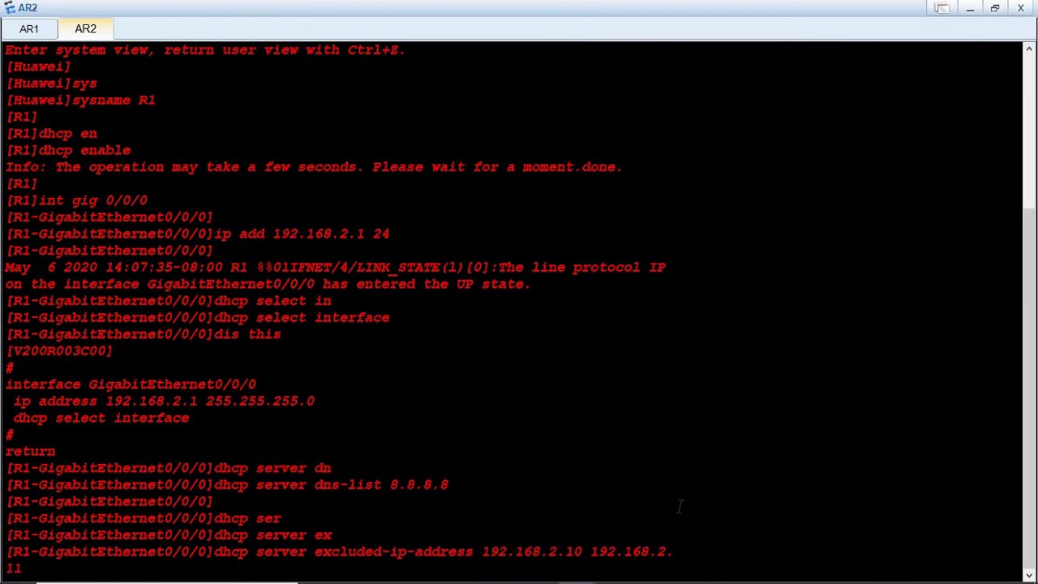
key(Return)
key(Return)
key(Return)
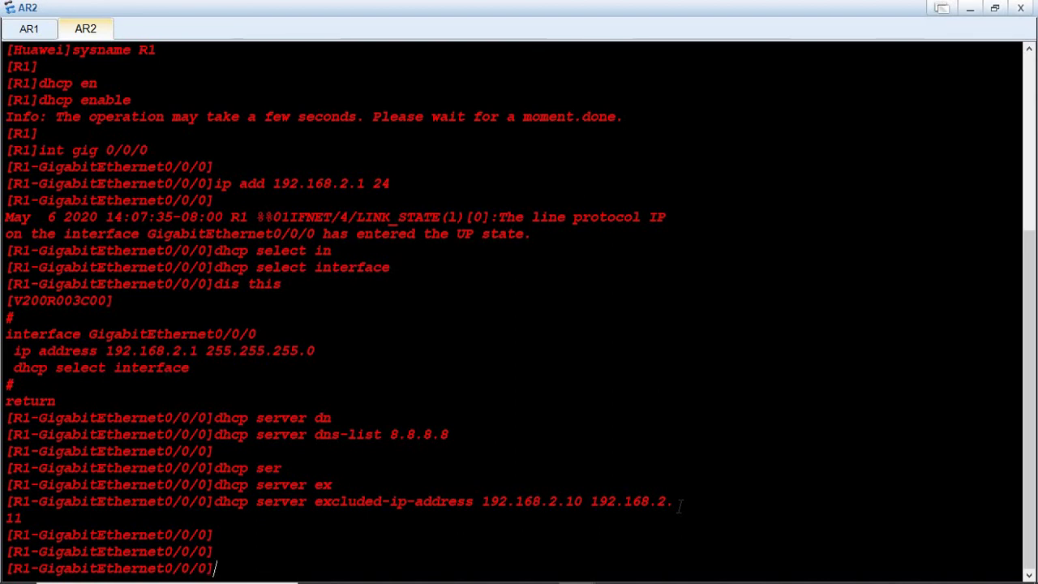
Return from AR2's interface view to the user view
key(ctrl+z)
key(Return)
key(Return)
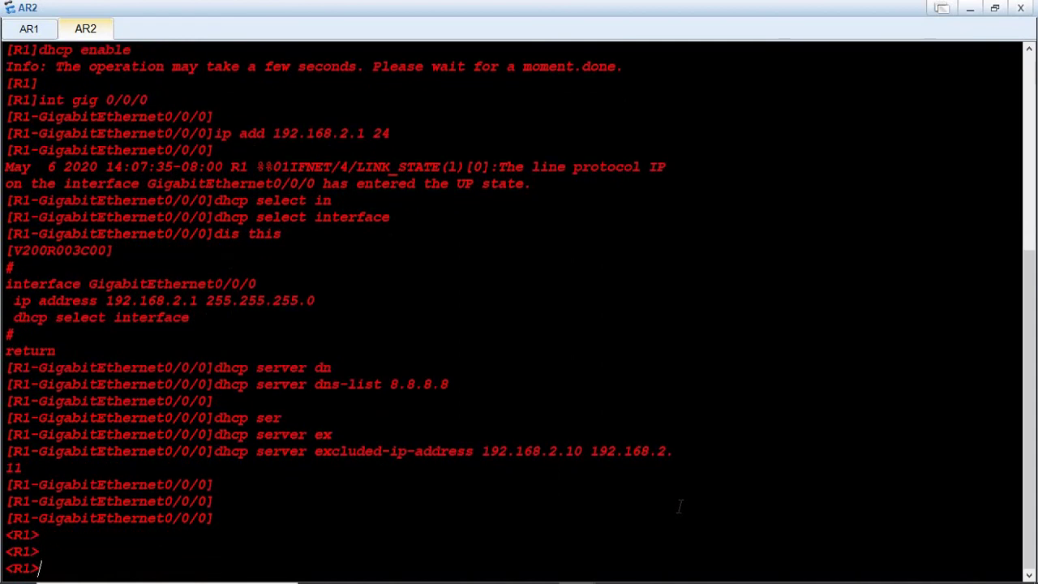
Save AR2's running configuration to the device, confirm the write, and return to the topology
text(sace)
key(BackSpace)
key(BackSpace)
text(ve)
key(Return)
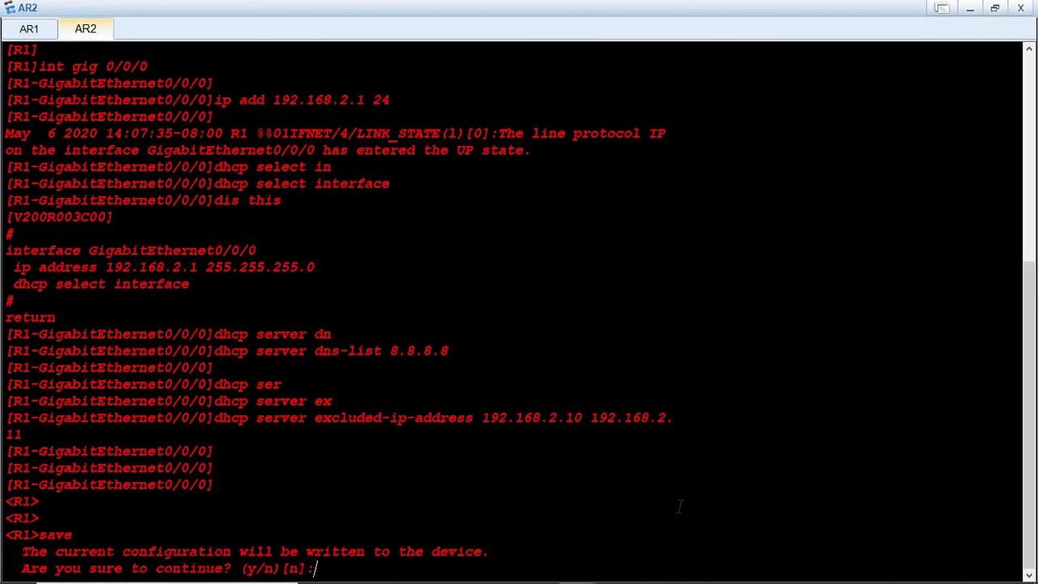
text(y)
key(Return)
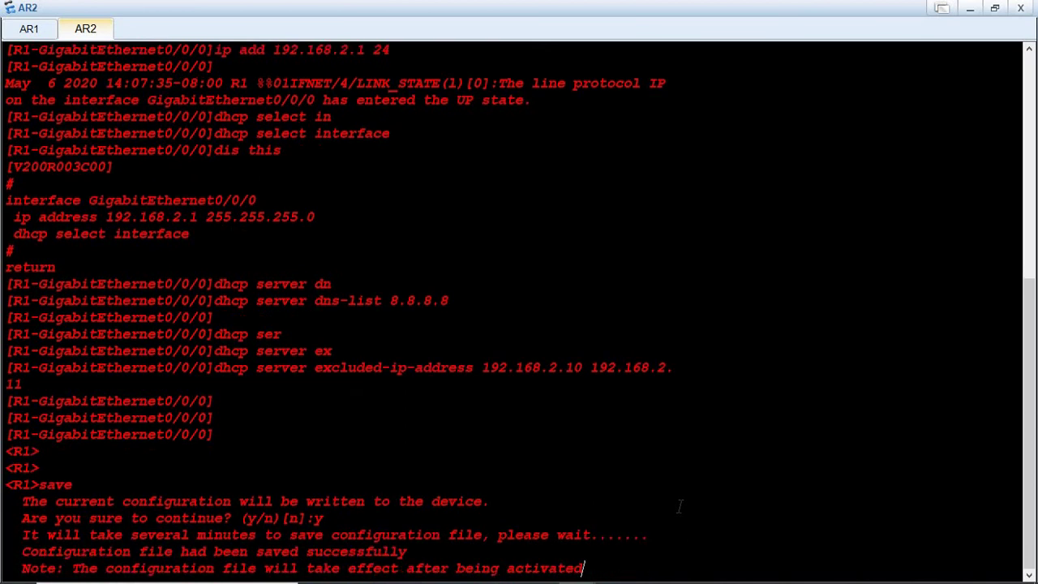
key(Return)
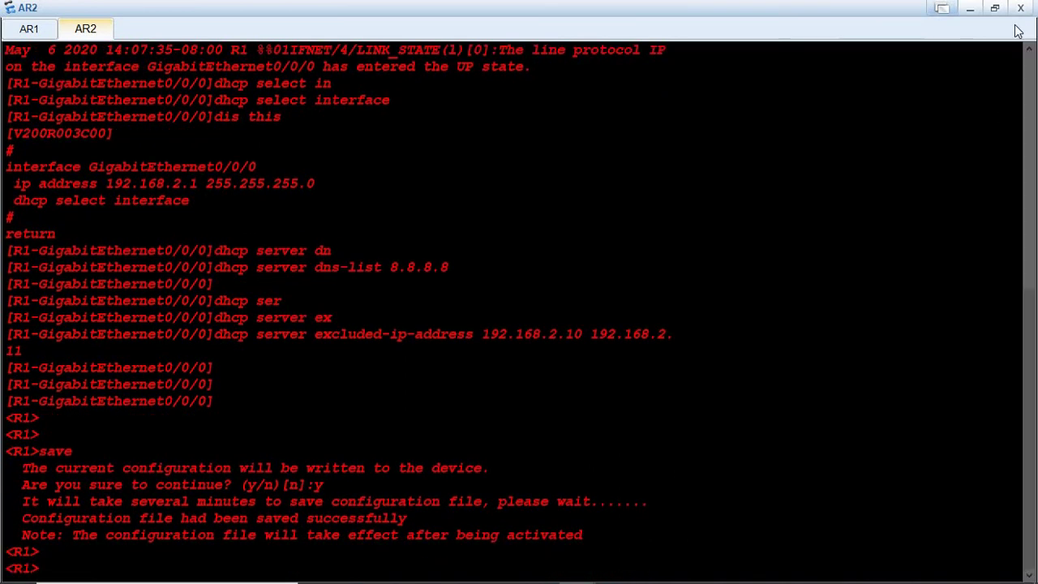
click(974, 8)
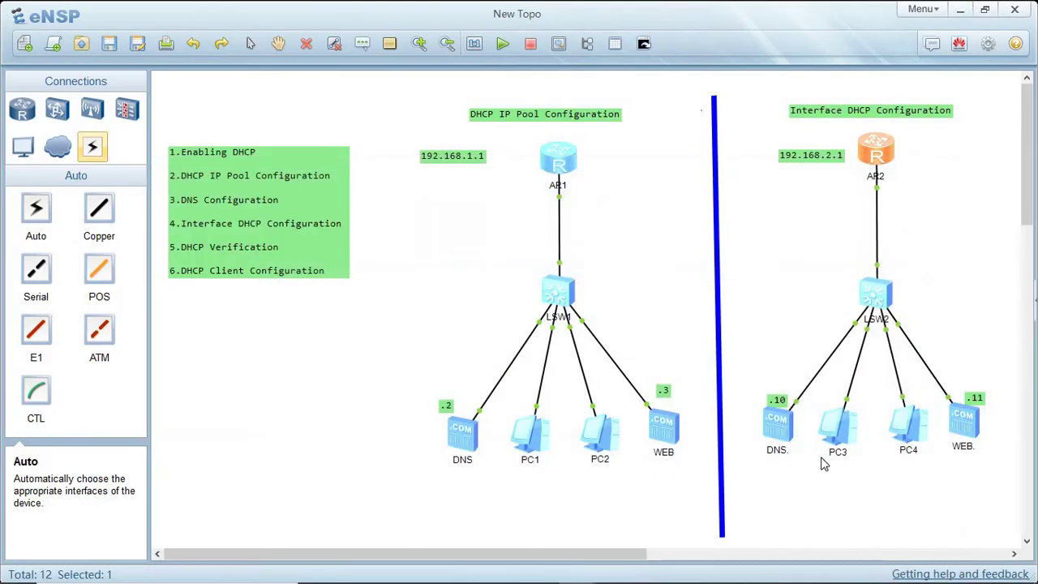
Set the local address of the DNS server on AR2's network to 192.168.2.10 and its gateway to 192.168.2.1
click(781, 437)
double_click(780, 438)
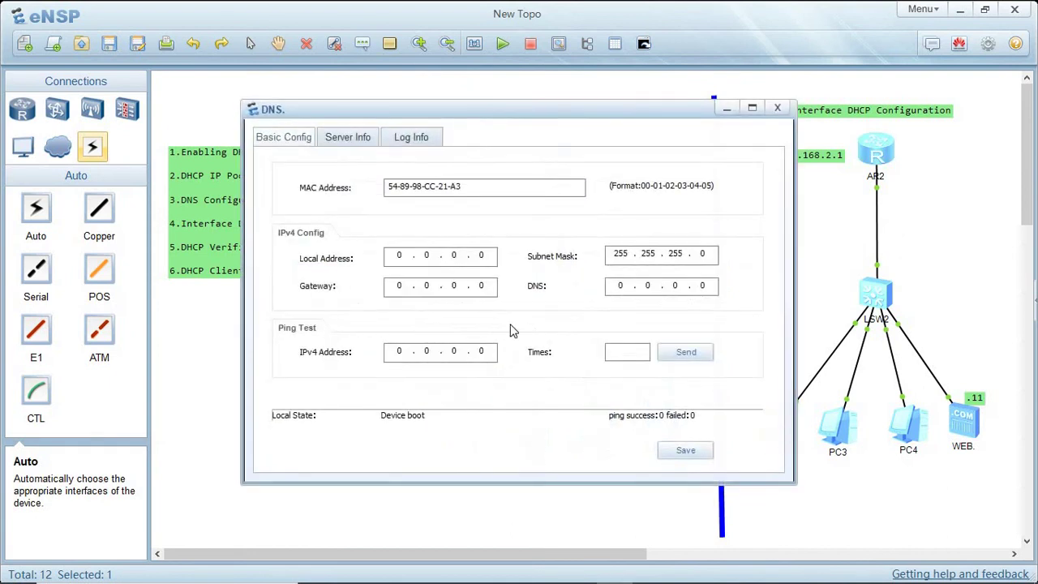
click(406, 256)
text(192 . 168 . 2 . 10)
key(BackSpace)
text(10)
key(BackSpace)
text(92.15)
key(BackSpace)
text(68.2.1)
Set the DNS server's own DNS address to 8.8.8.8, save its basic configuration and close its settings
click(628, 285)
key(BackSpace)
text(8.8.8.)
key(BackSpace)
text(8)
click(686, 452)
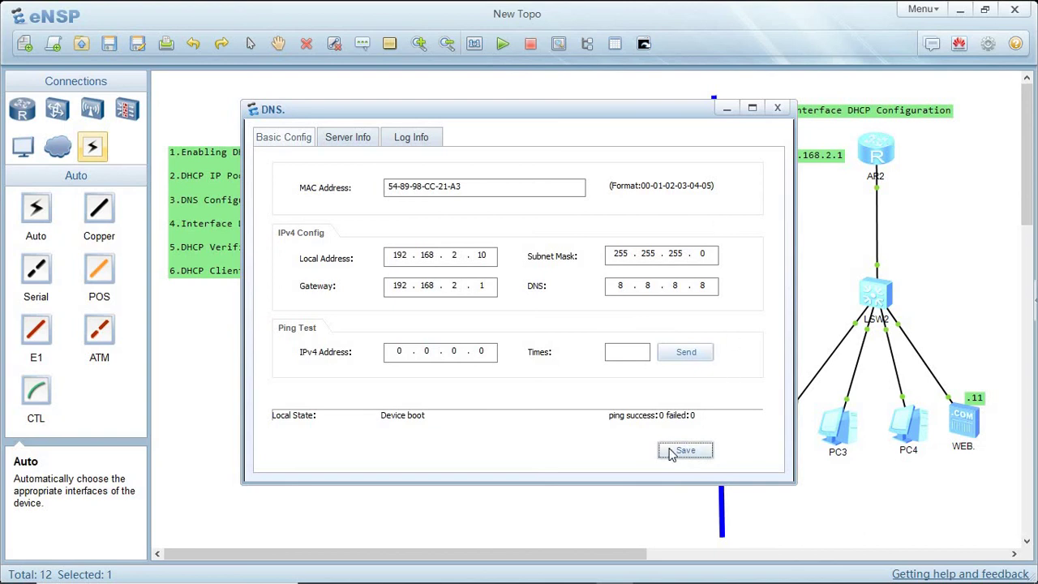
click(670, 454)
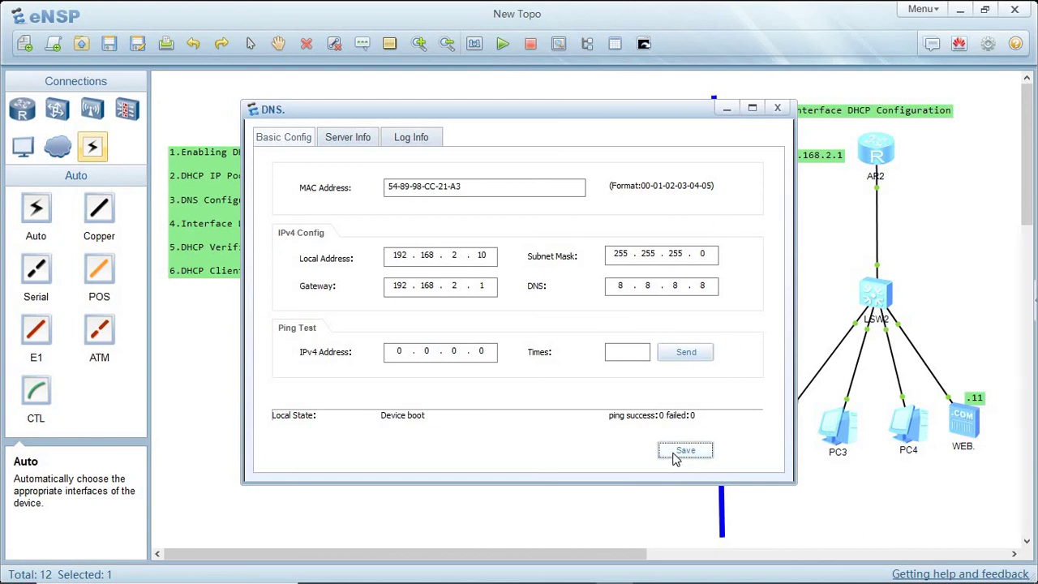
click(778, 111)
Switch PC3's IPv4 configuration to DHCP and apply it
double_click(841, 438)
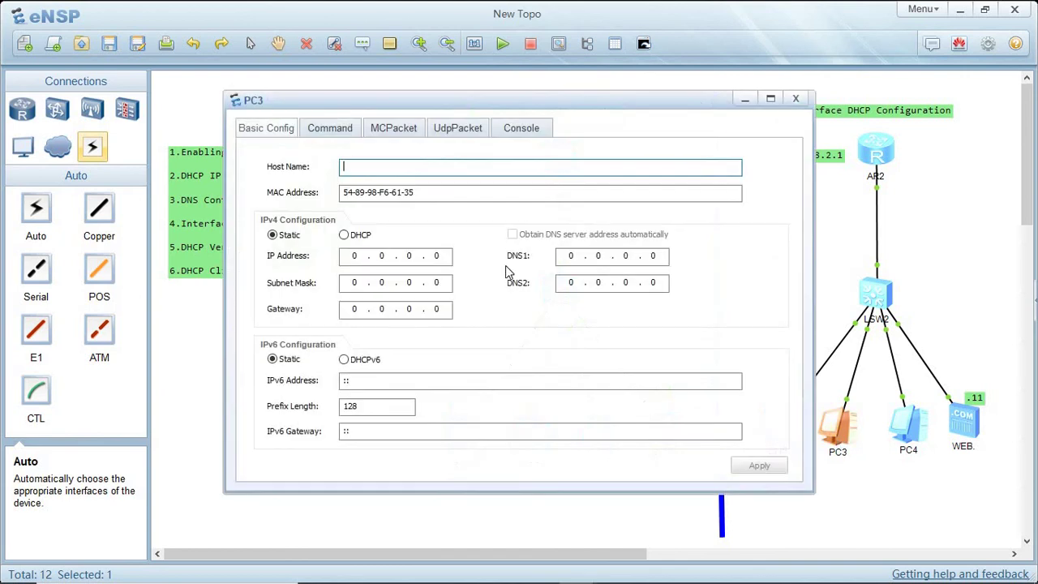
click(343, 235)
click(757, 469)
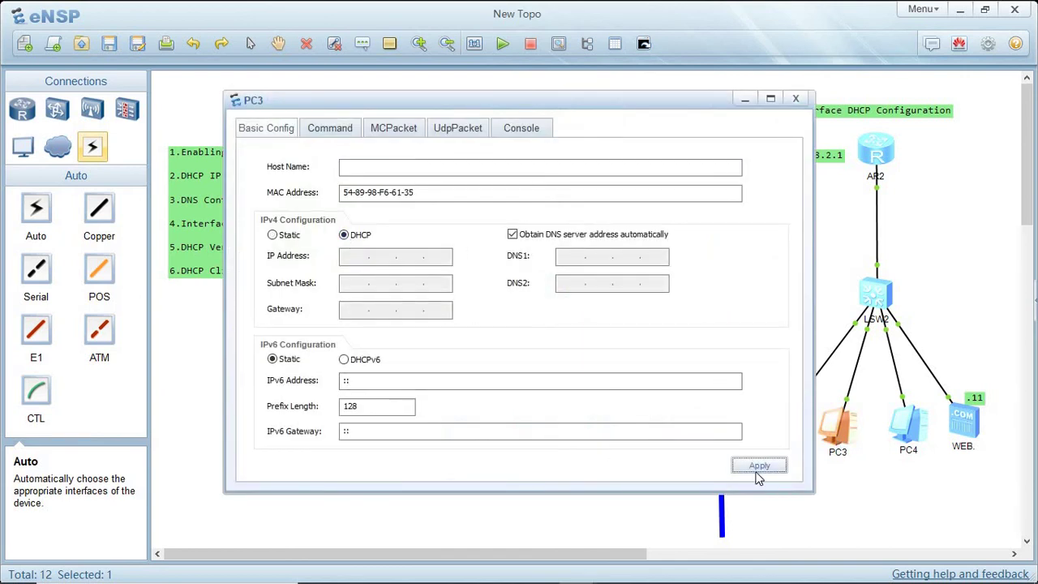
click(793, 98)
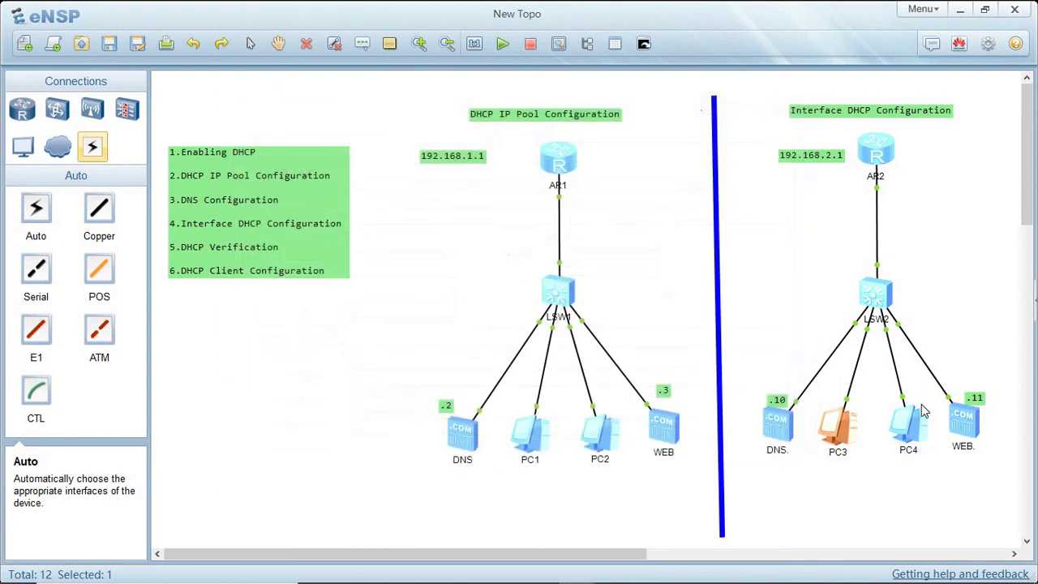
Switch PC4's IPv4 configuration to DHCP and apply it
double_click(910, 422)
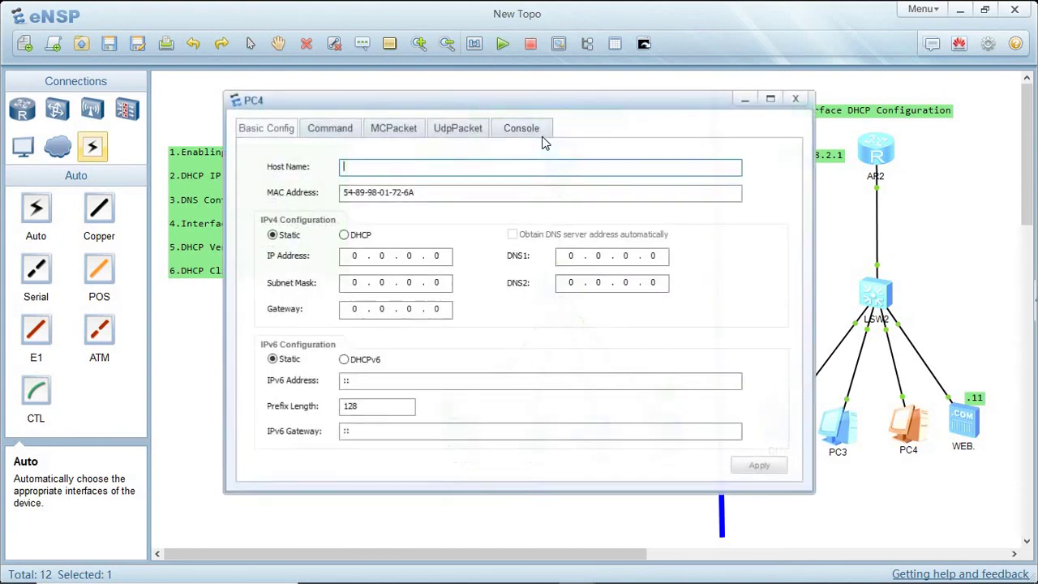
click(344, 235)
click(755, 466)
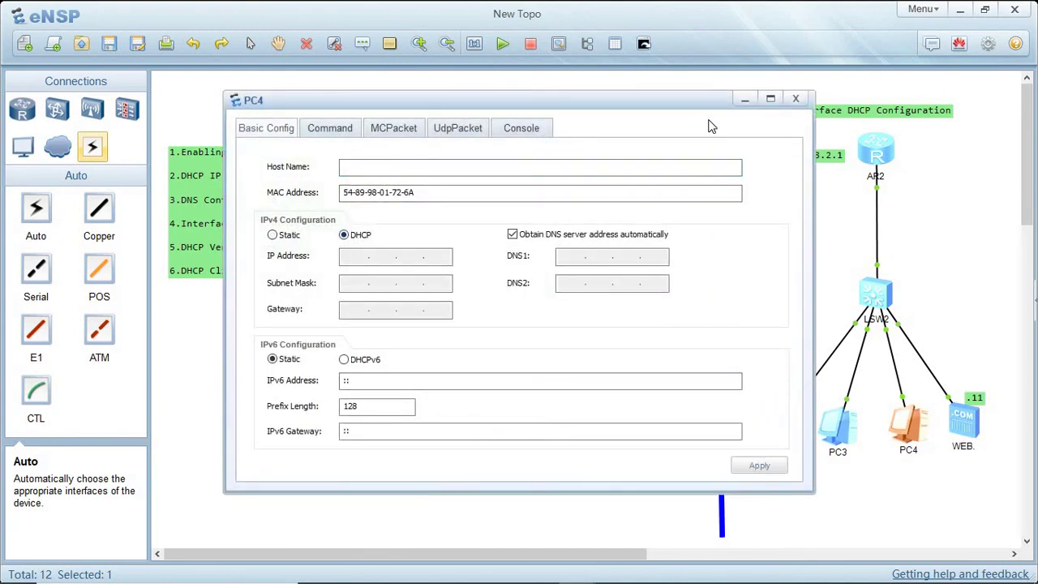
click(796, 98)
Set the local address of the WEB server on AR2's network to 192.168.2.11 and its gateway to 192.168.2.1
double_click(965, 420)
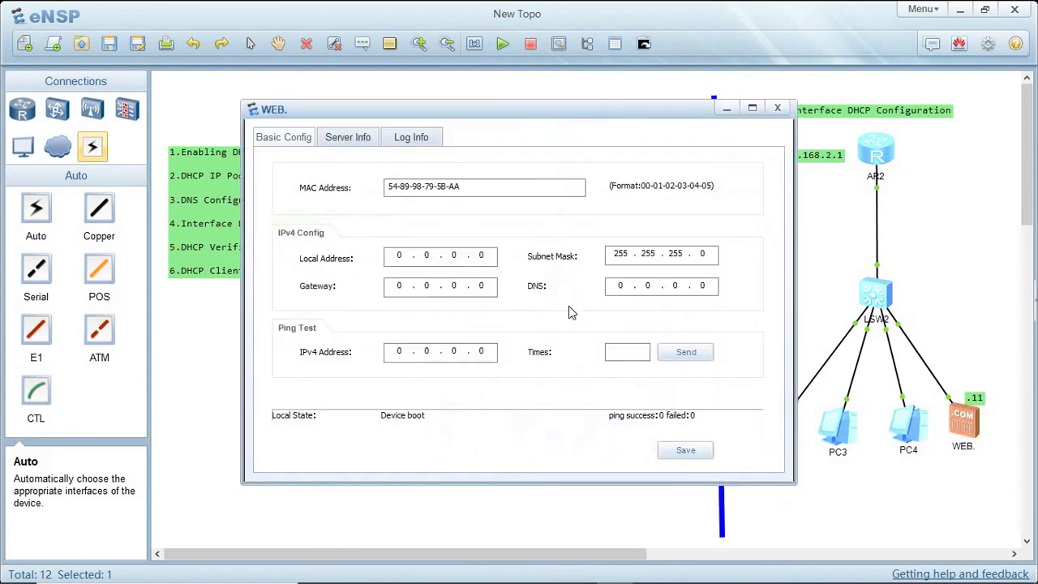
text(192 . 168 . 2 . 11)
click(401, 292)
text(19216)
text(8)
text(2)
text(1)
Set the WEB server's DNS address to 8.8.8.8, save its basic configuration and close its settings
text(8)
text(8)
key(BackSpace)
text(8 . 8)
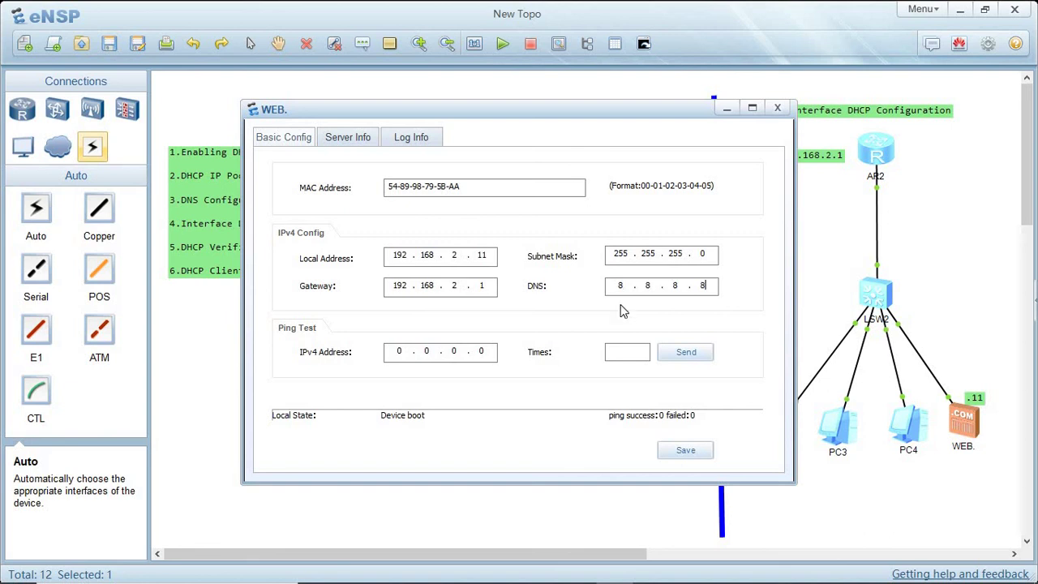
click(693, 450)
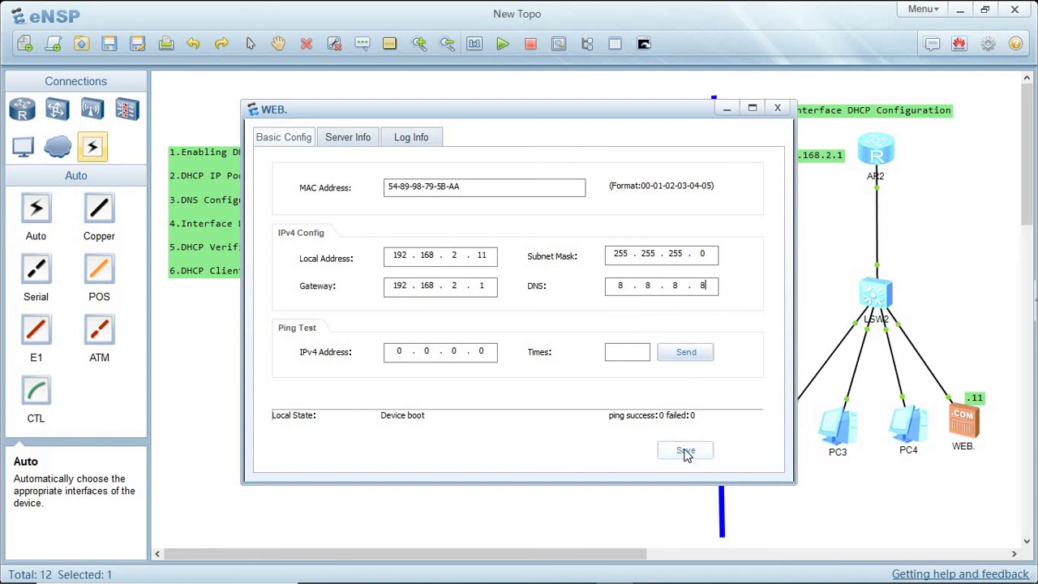
click(777, 108)
Run ipconfig on PC3 and check the IPv4 address it received from DHCP
double_click(845, 423)
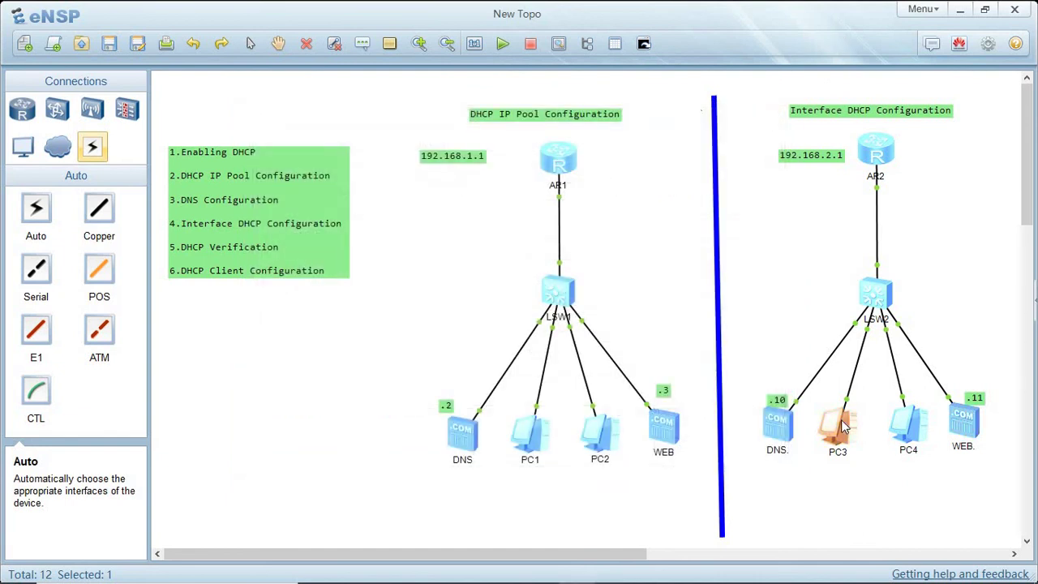
click(331, 130)
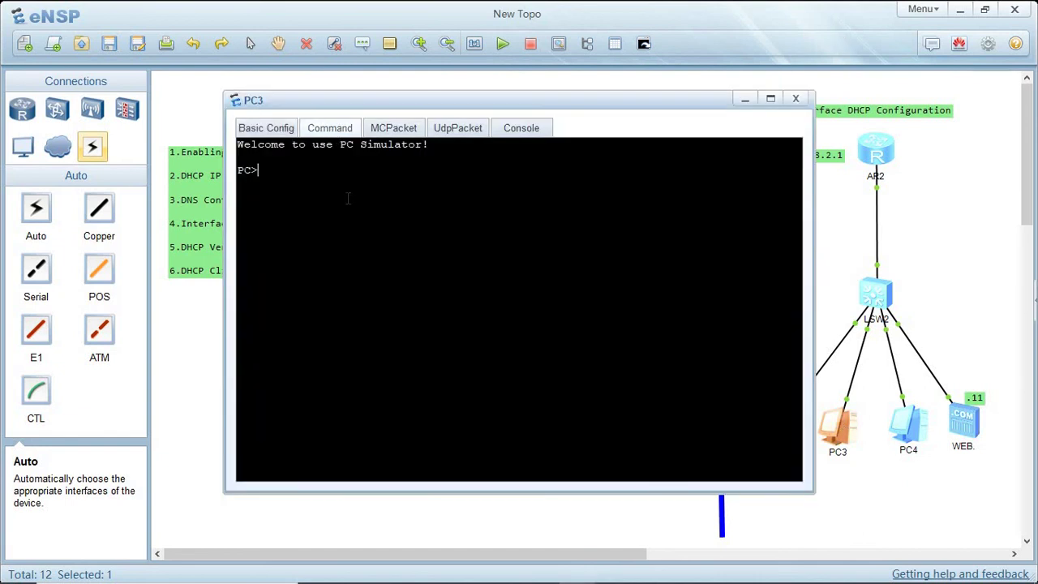
text(ipconfig)
key(Return)
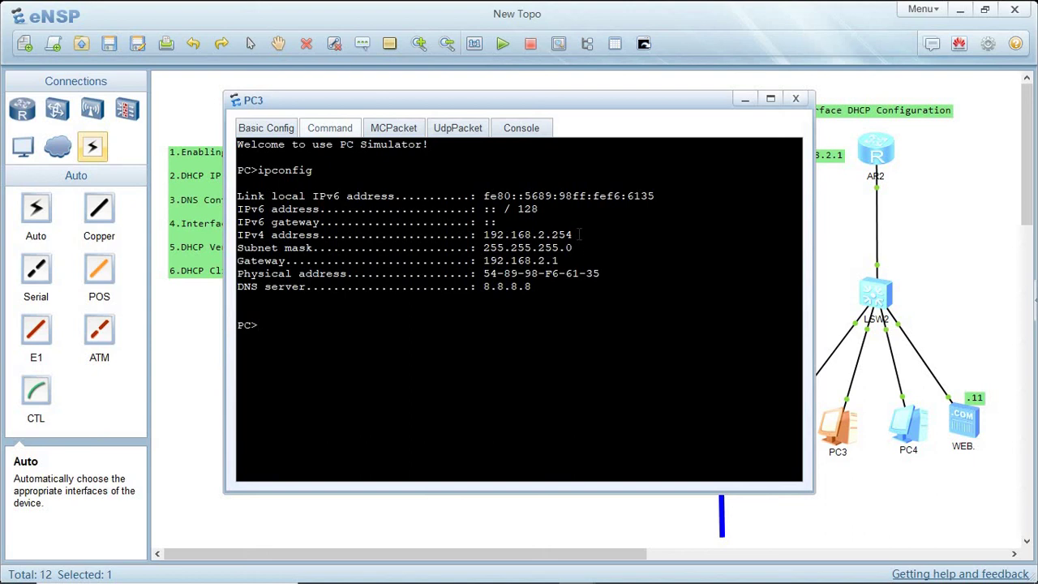
drag(580, 235, 235, 236)
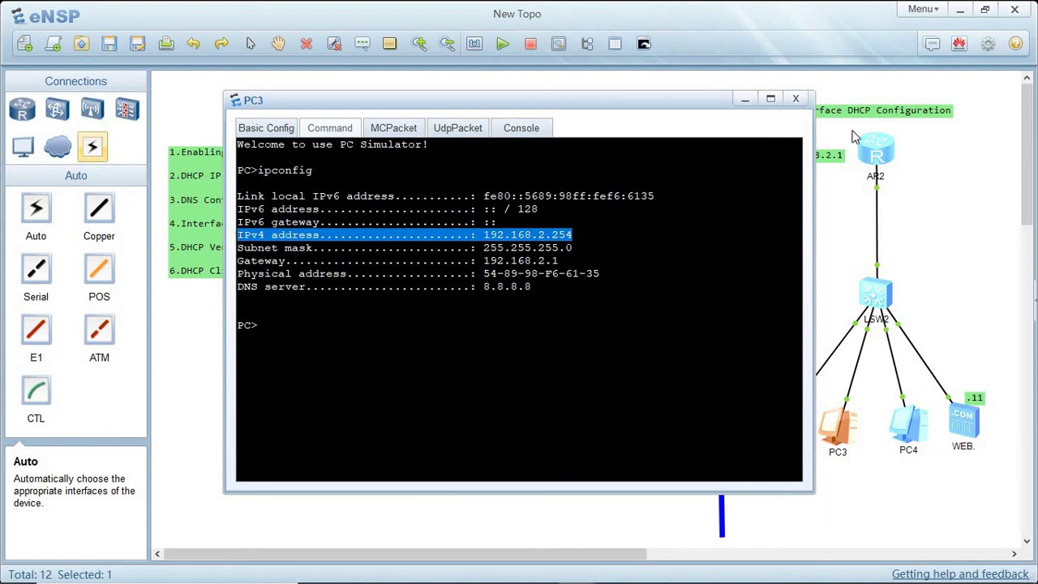
click(796, 100)
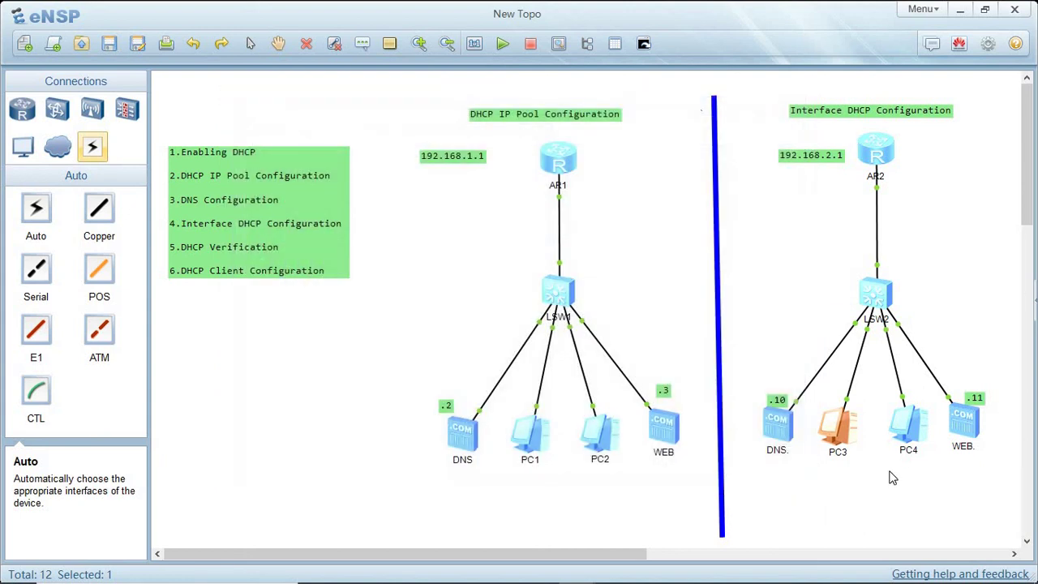
Run ipconfig on PC4 and check the IPv4 address it received from DHCP
double_click(907, 434)
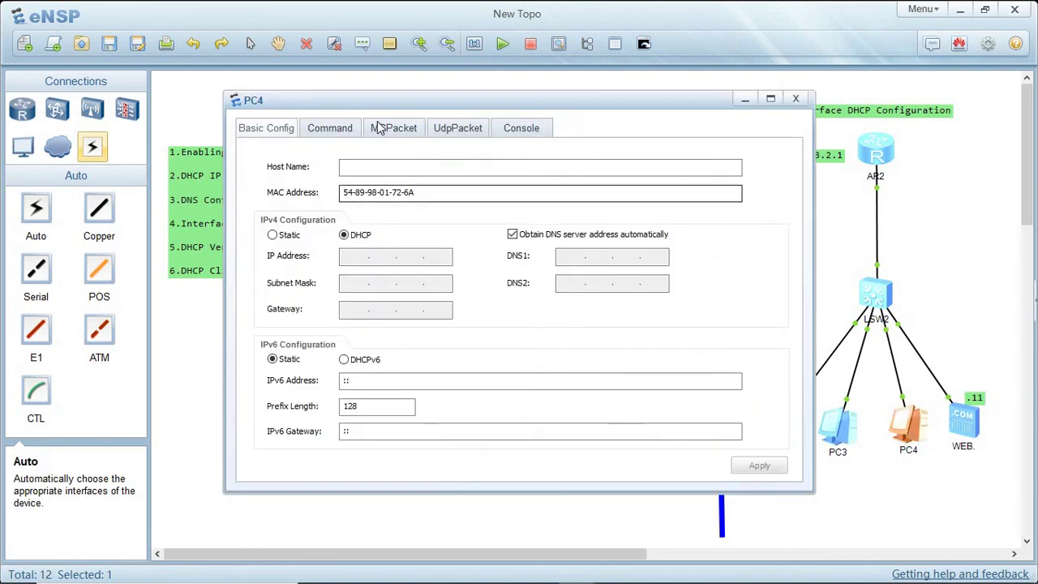
click(343, 130)
text(ip)
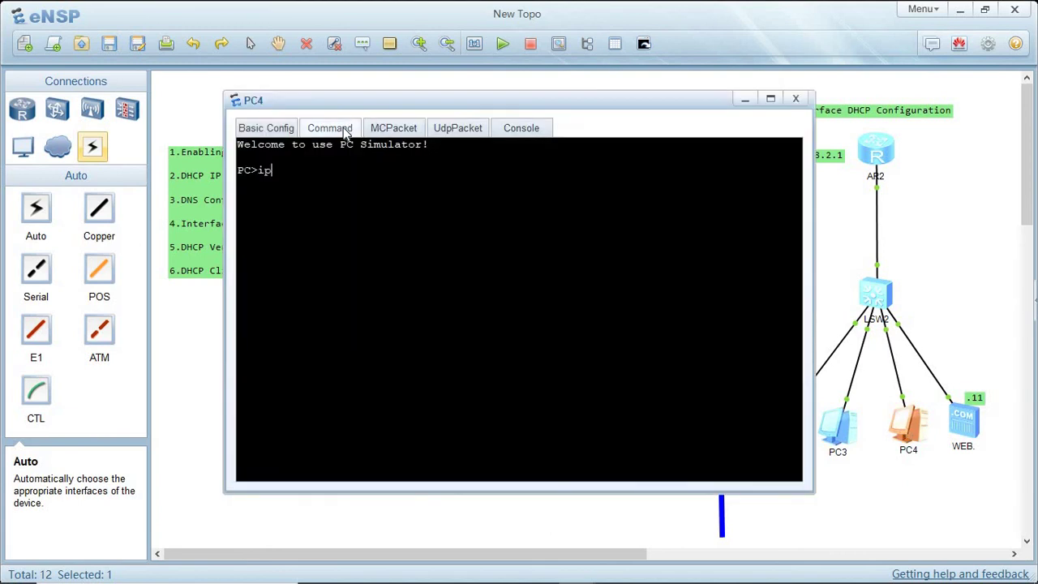
text(config)
key(Return)
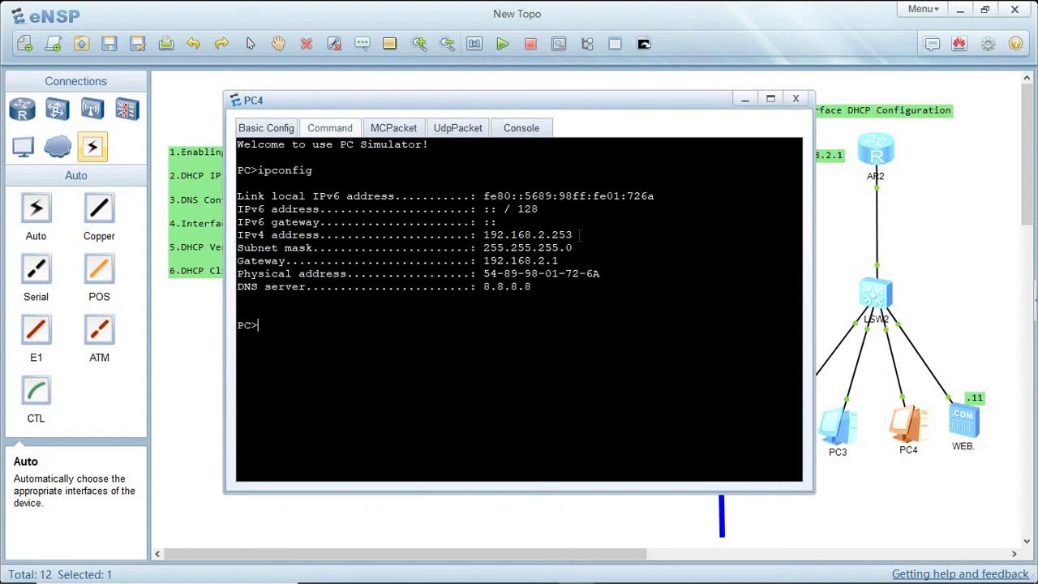
drag(574, 234, 236, 235)
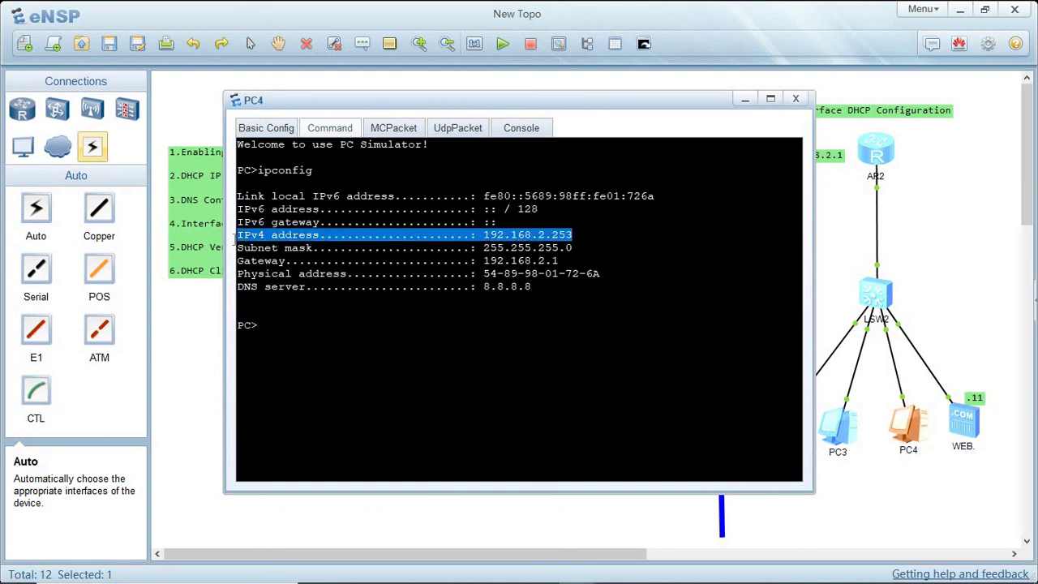
click(798, 100)
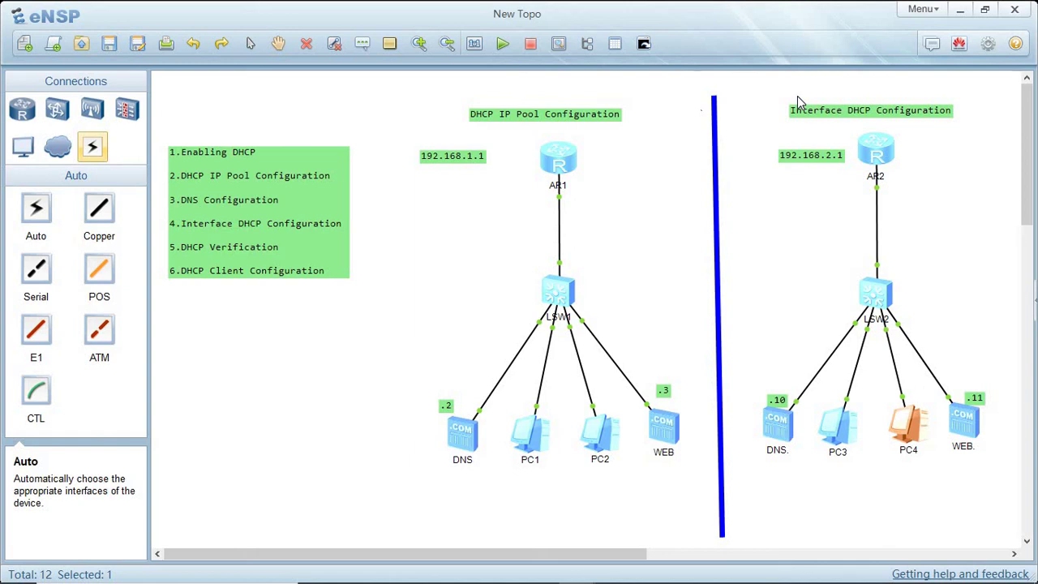
Open AR1's console, log back on to the timed-out session and enter the system view
double_click(556, 156)
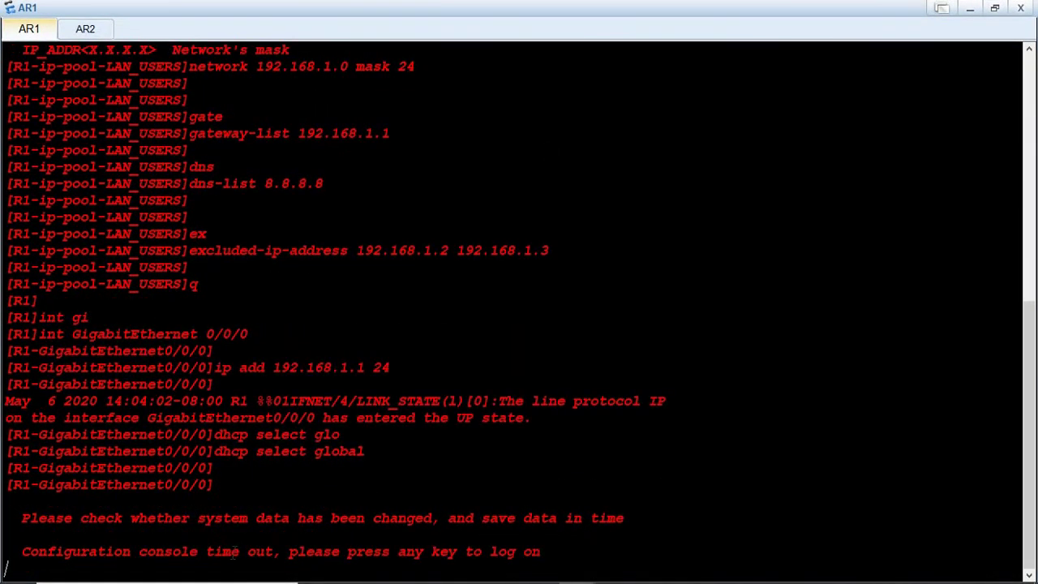
key(Return)
text(sys)
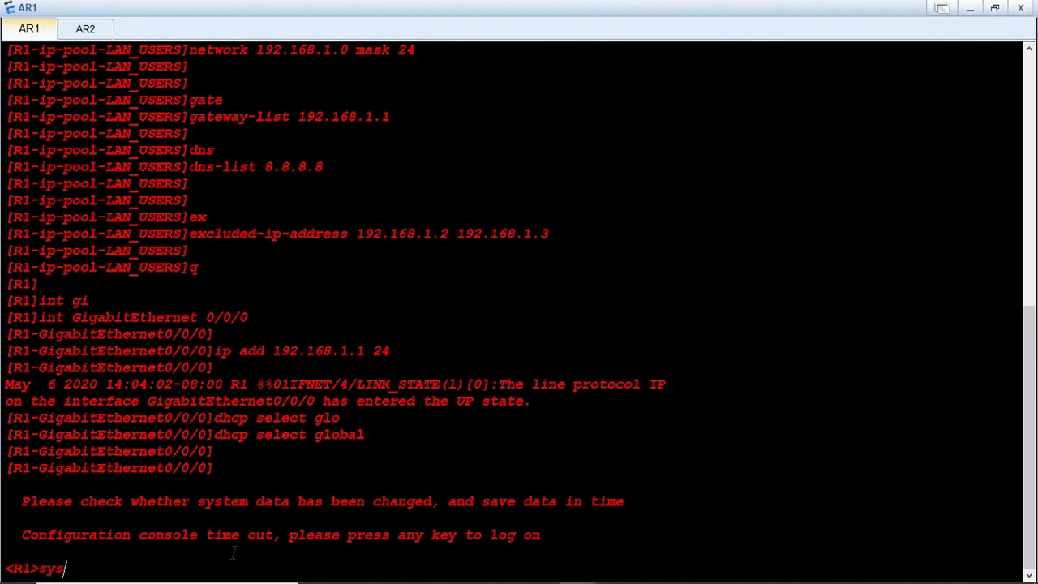
key(Tab)
key(Return)
key(Return)
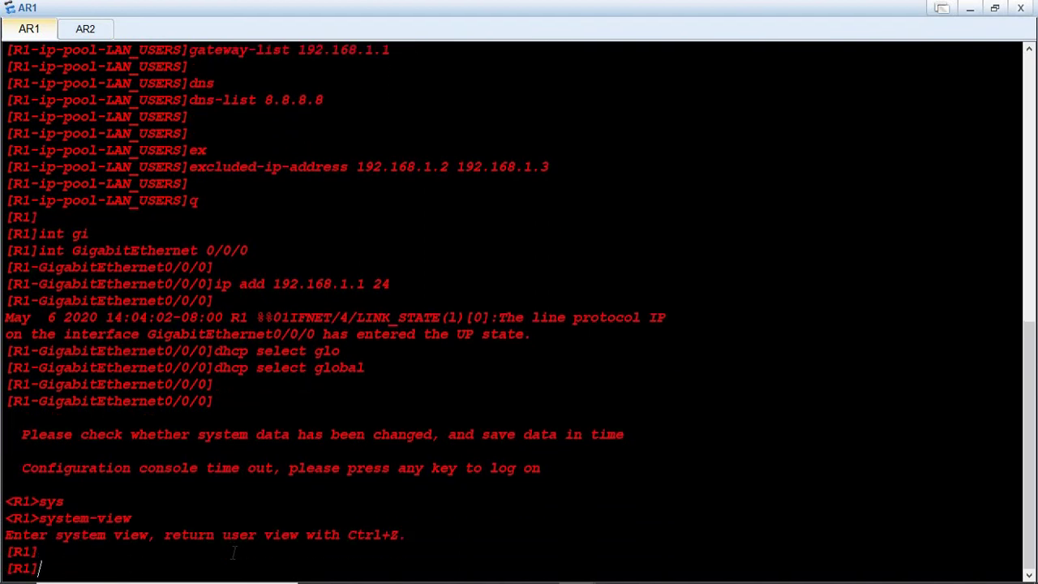
Display AR1's IP pools and examine the pool name and the used, idle and disabled address statistics
text(dis ip pool)
key(Return)
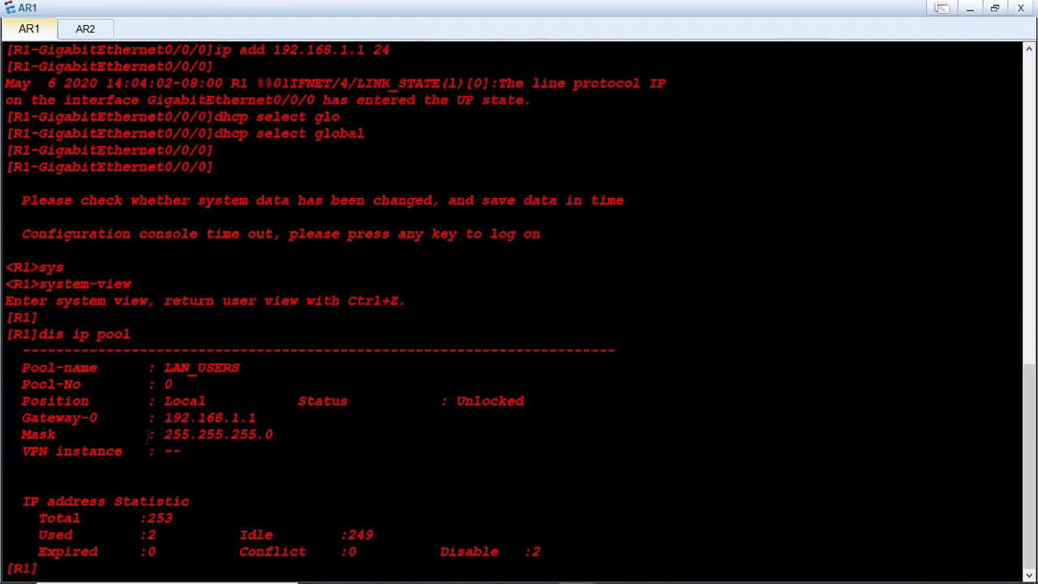
drag(21, 367, 250, 369)
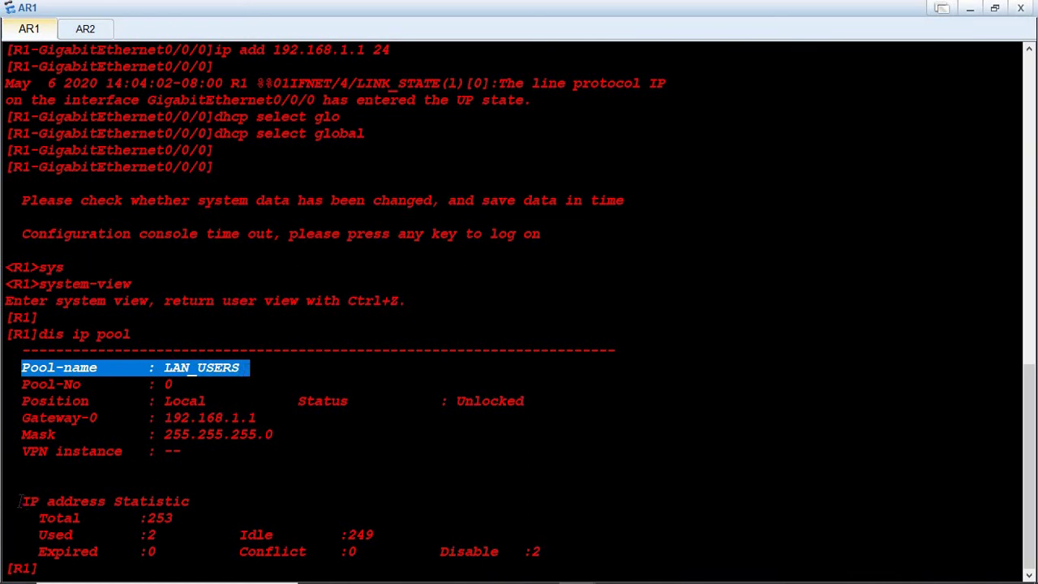
drag(25, 503, 196, 506)
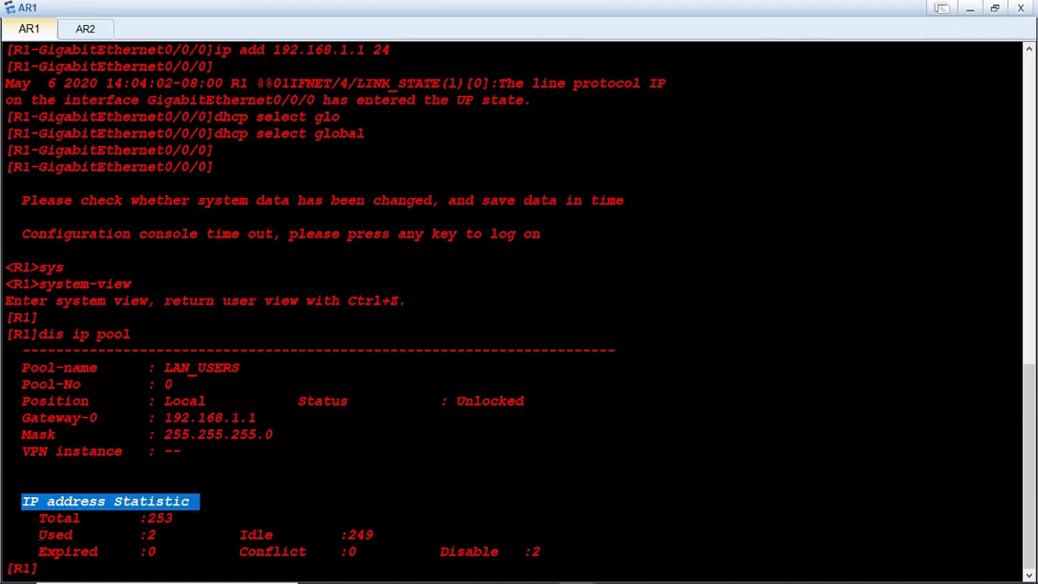
drag(39, 536, 398, 534)
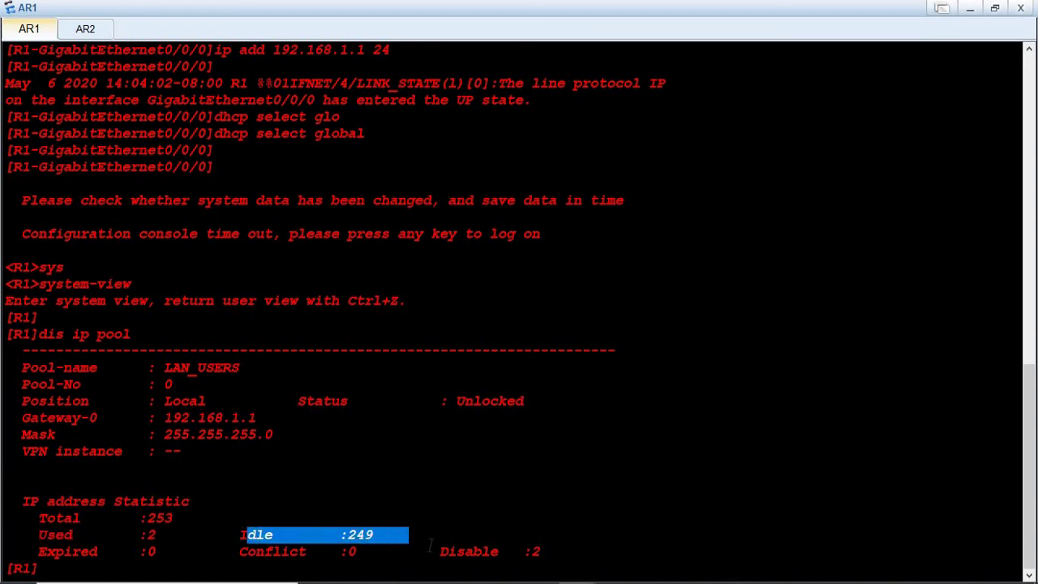
click(433, 553)
drag(432, 552, 528, 565)
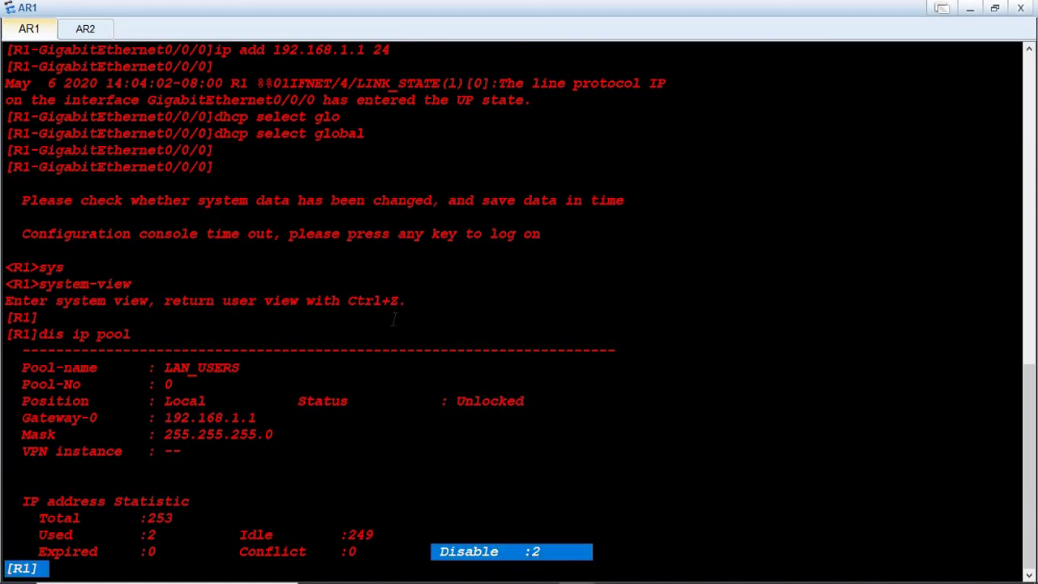
Switch to AR2's console and enter the system view
click(84, 30)
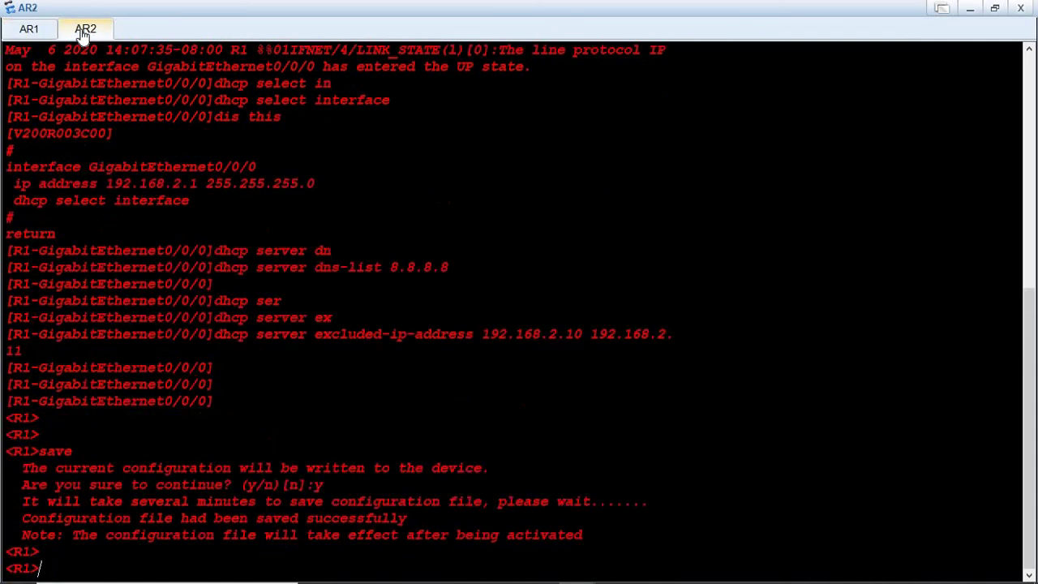
mouse_move(60, 579)
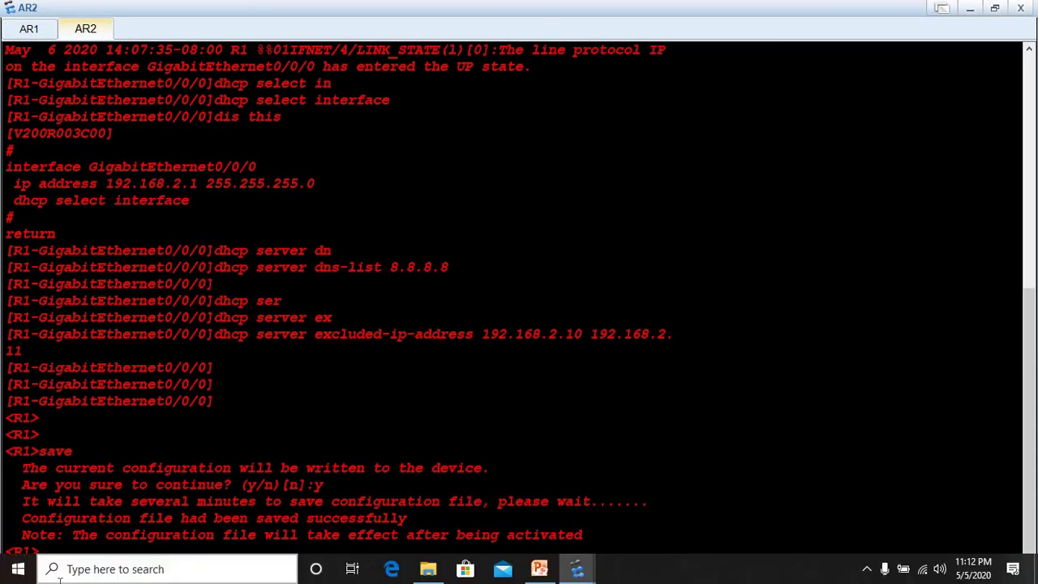
text(sys)
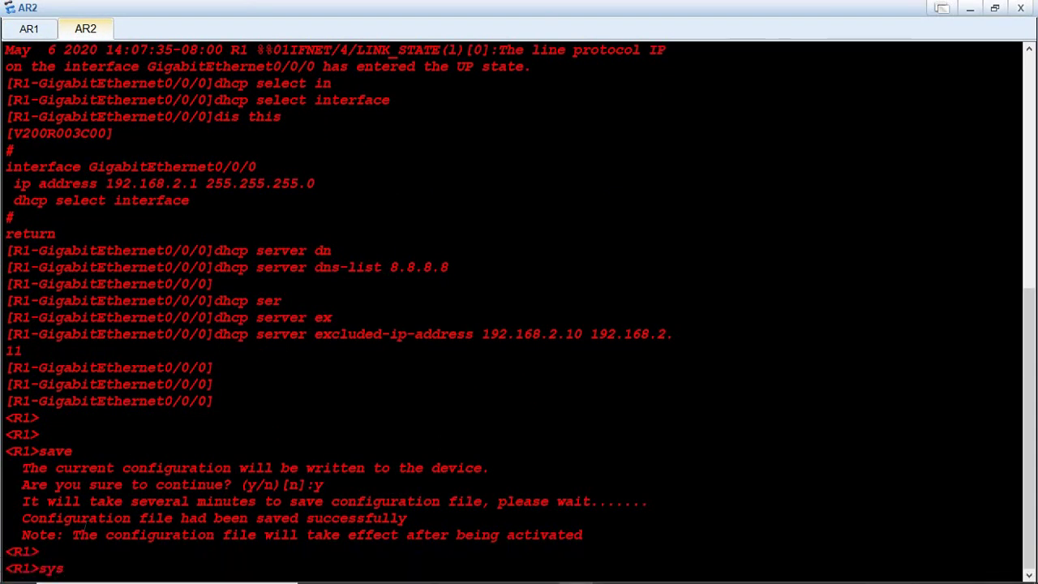
key(Tab)
key(Return)
key(Return)
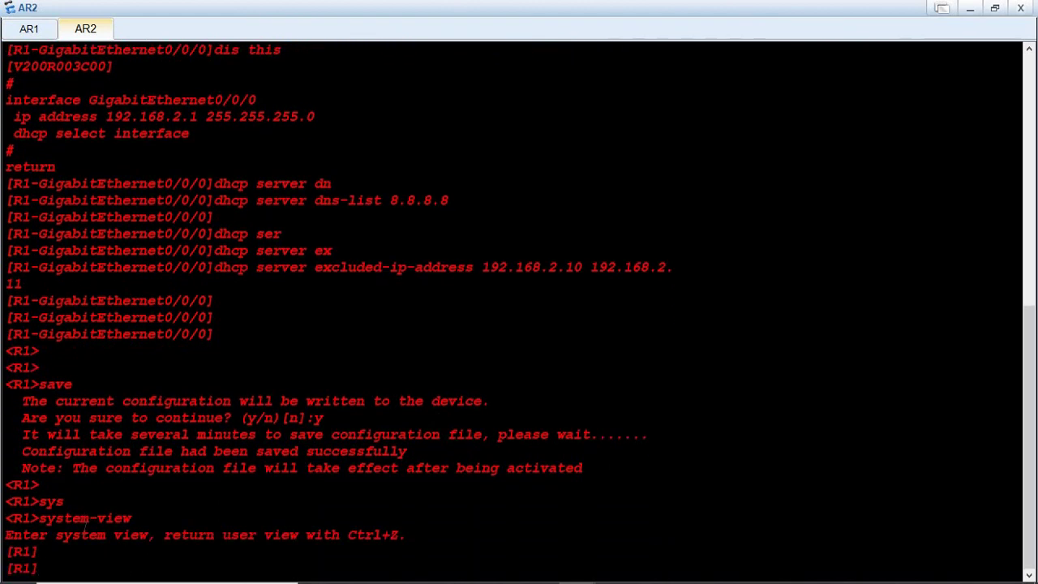
List the options available for the dis dhcp command on AR2 and examine the client, relay and server entries
text(dis dhc)
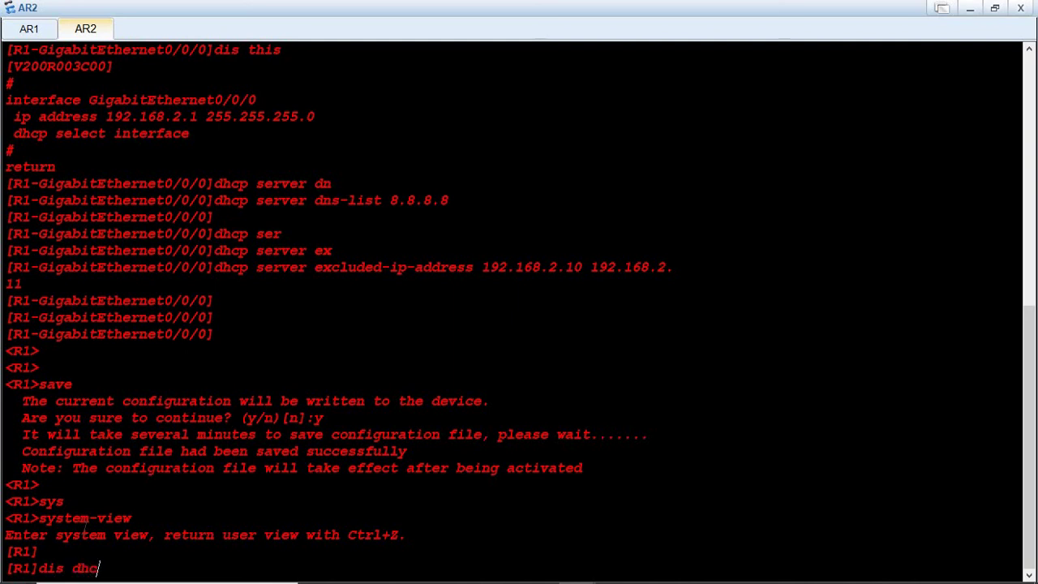
text(p ?)
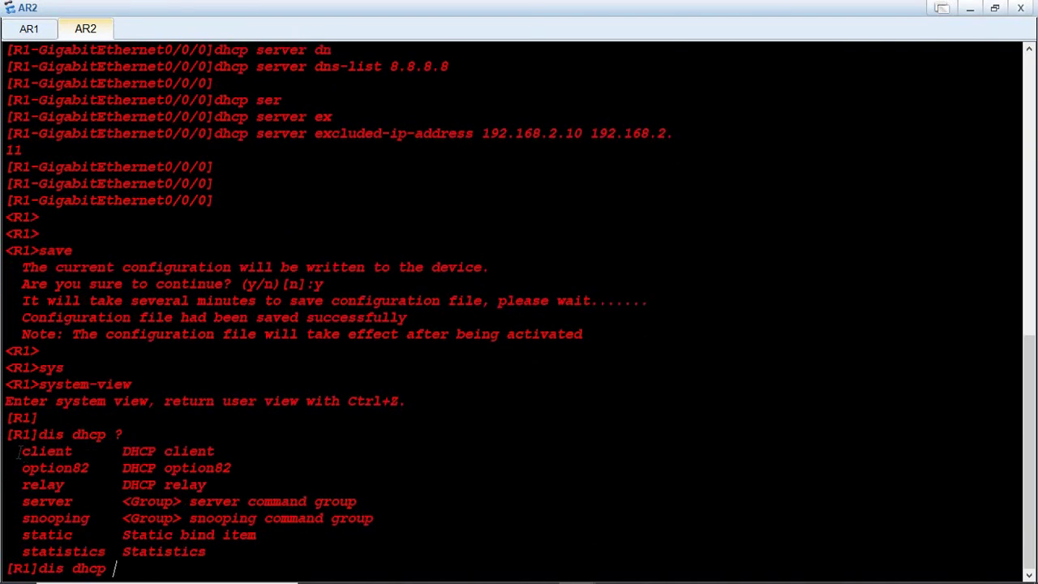
drag(21, 451, 74, 456)
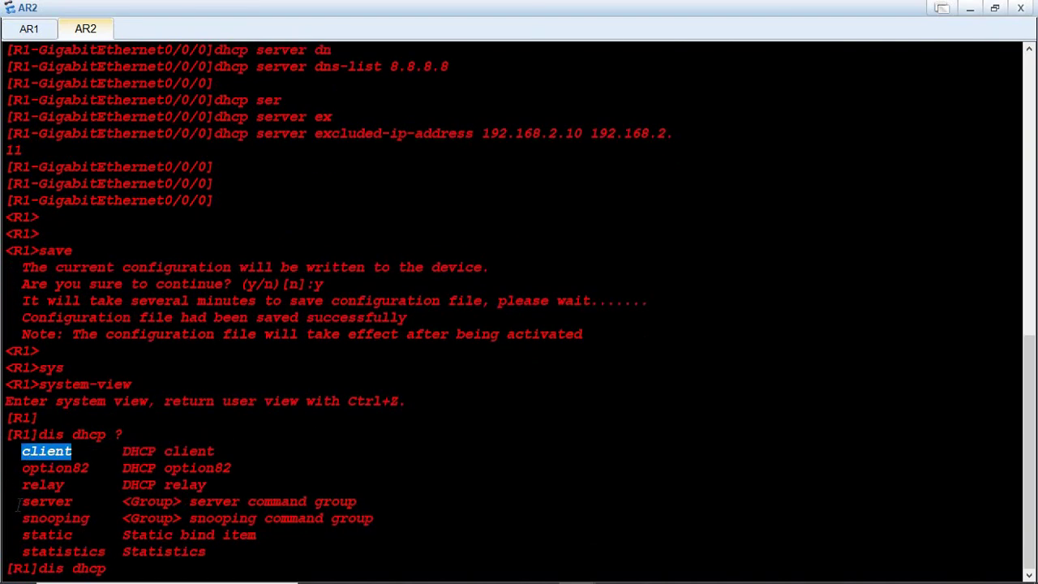
drag(21, 502, 221, 491)
mouse_move(910, 565)
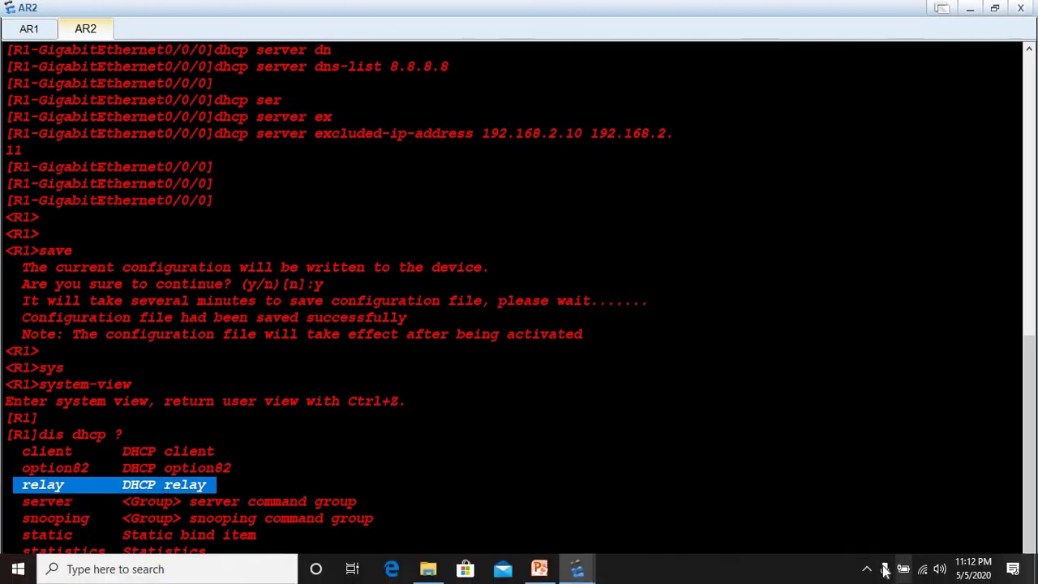
click(867, 568)
right_click(838, 544)
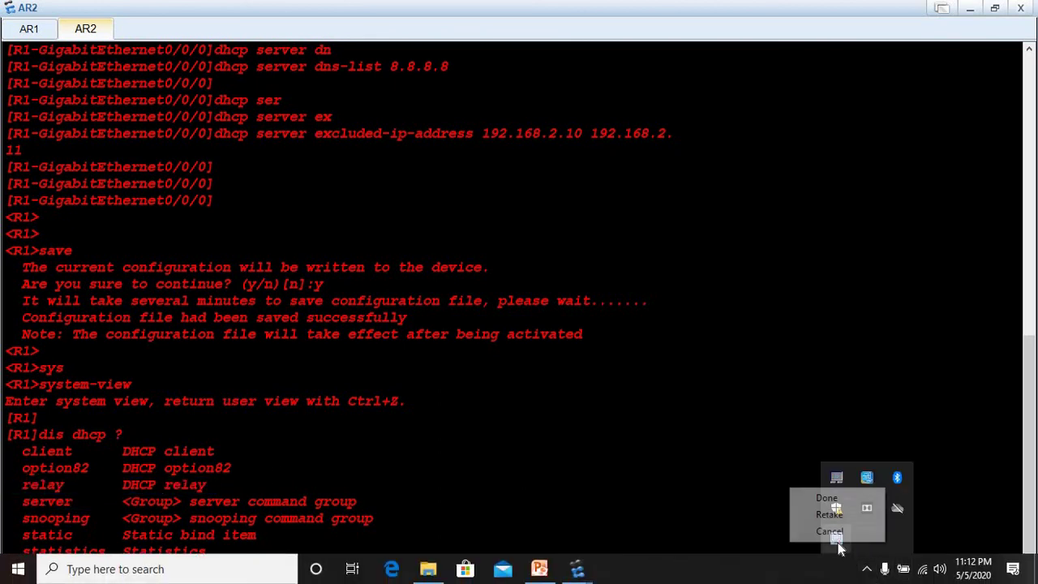